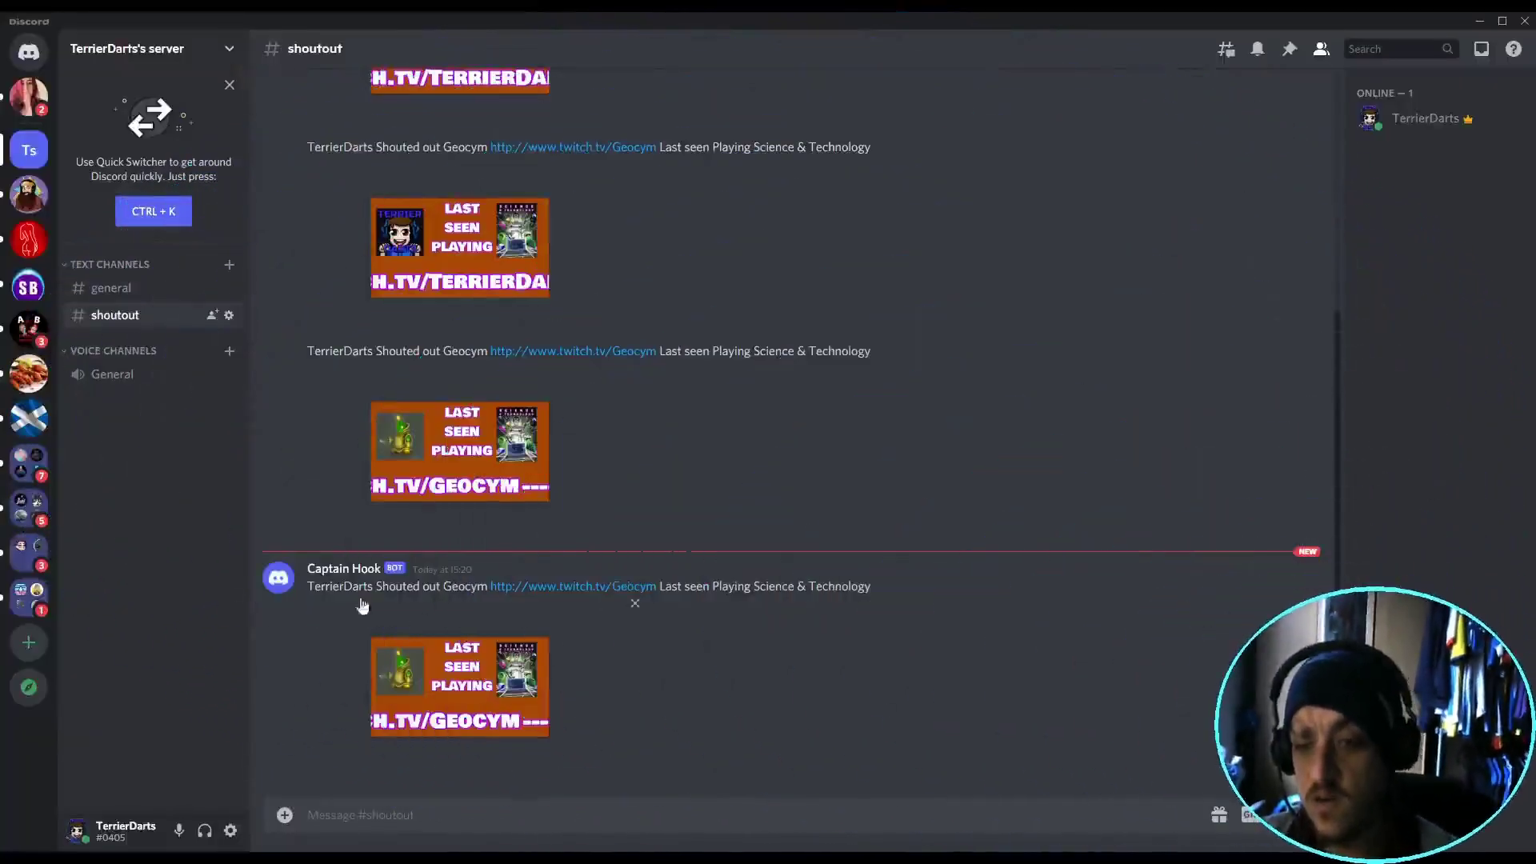
# Step: Review the bot's shoutout message text, then glance at OBS's load scene file dialog
pyautogui.moveTo(301, 588); pyautogui.dragTo(899, 589)
pyautogui.click(899, 589)
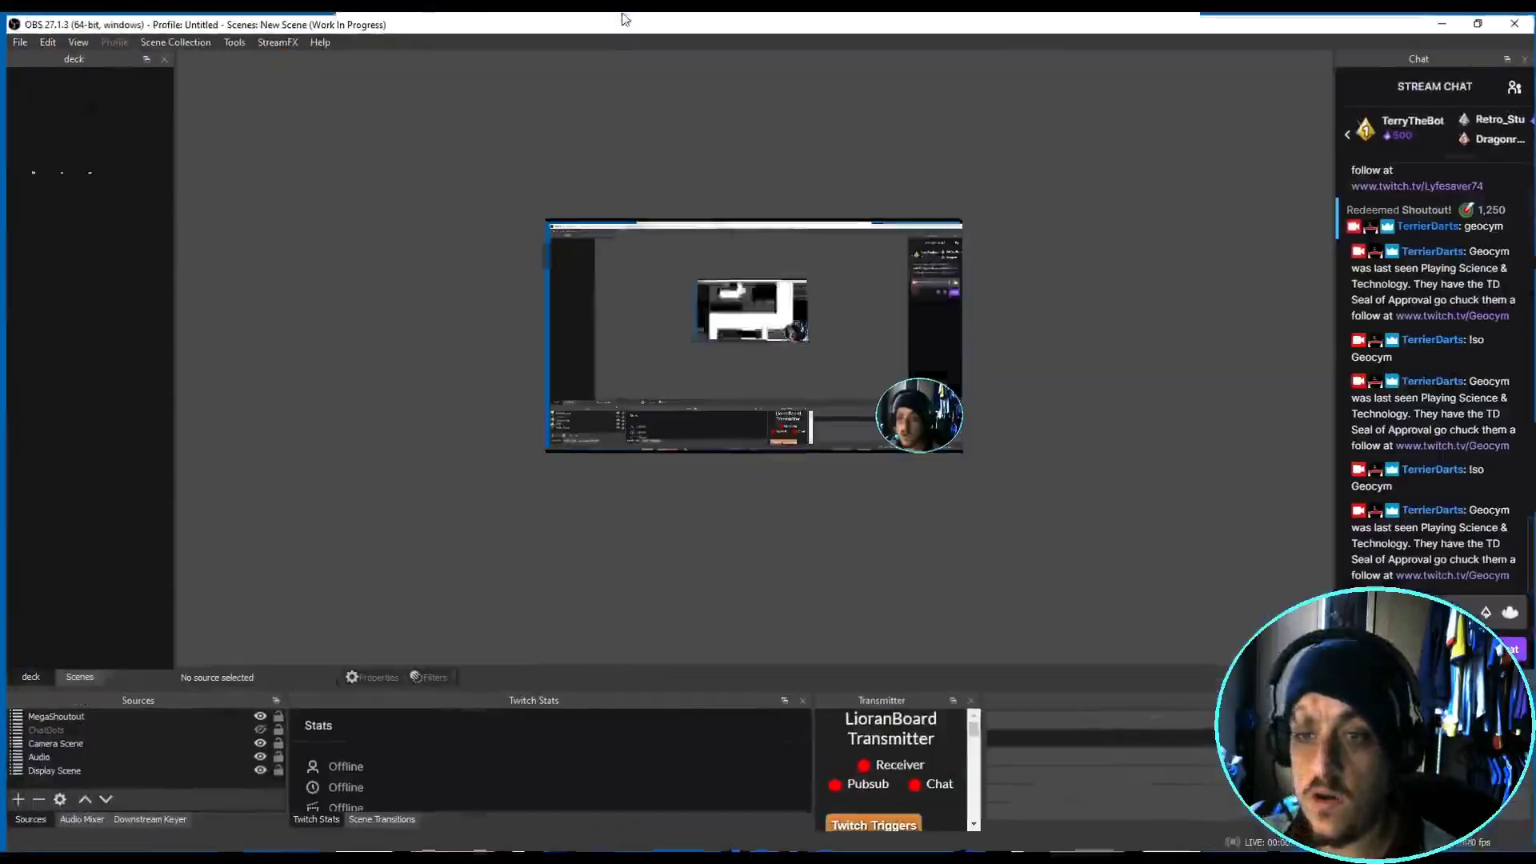
pyautogui.click(226, 41)
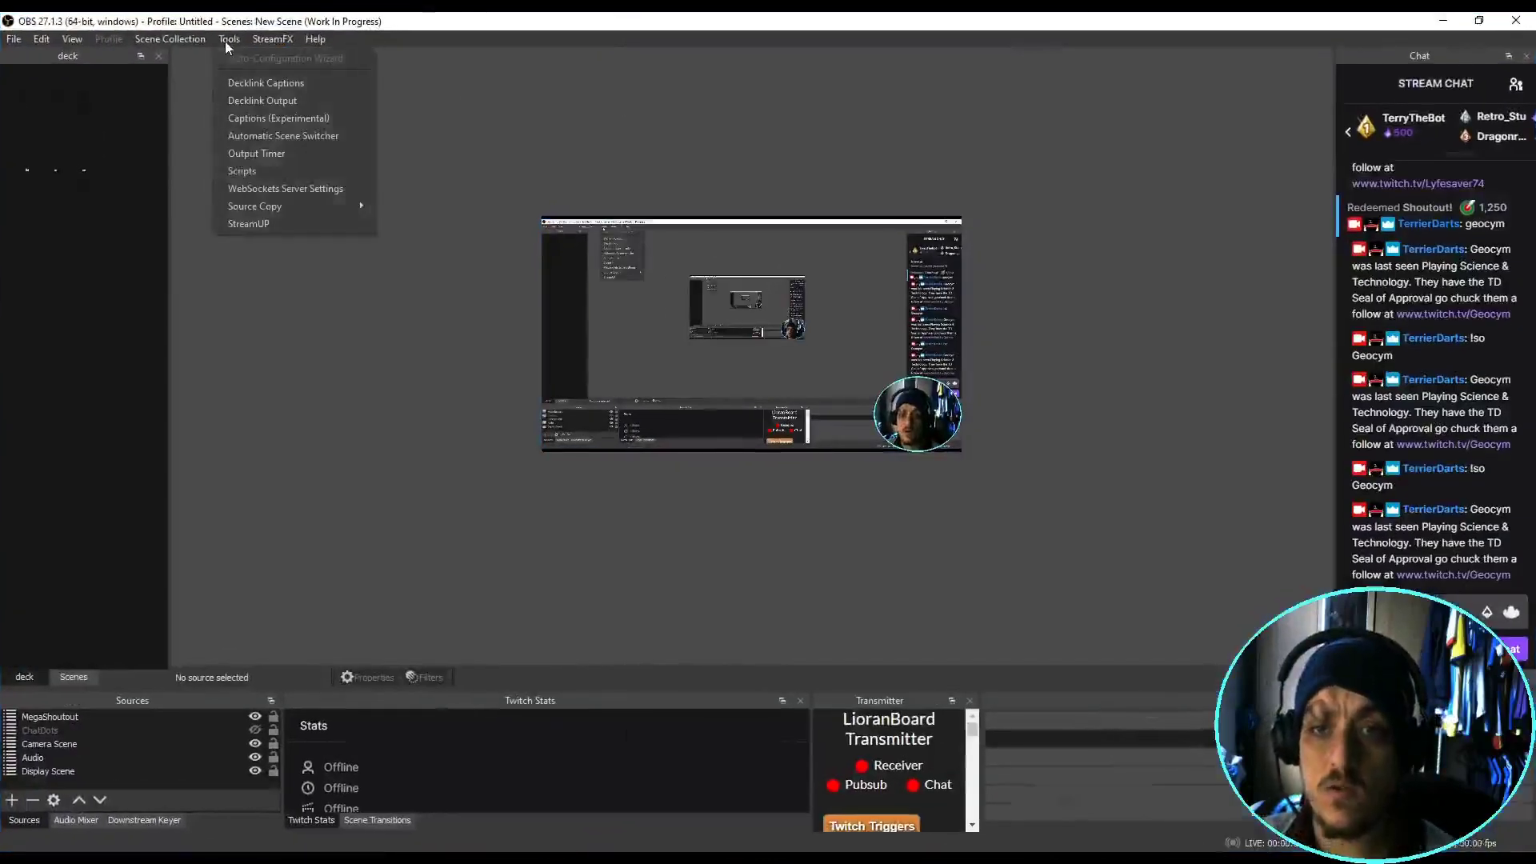
pyautogui.moveTo(275, 212)
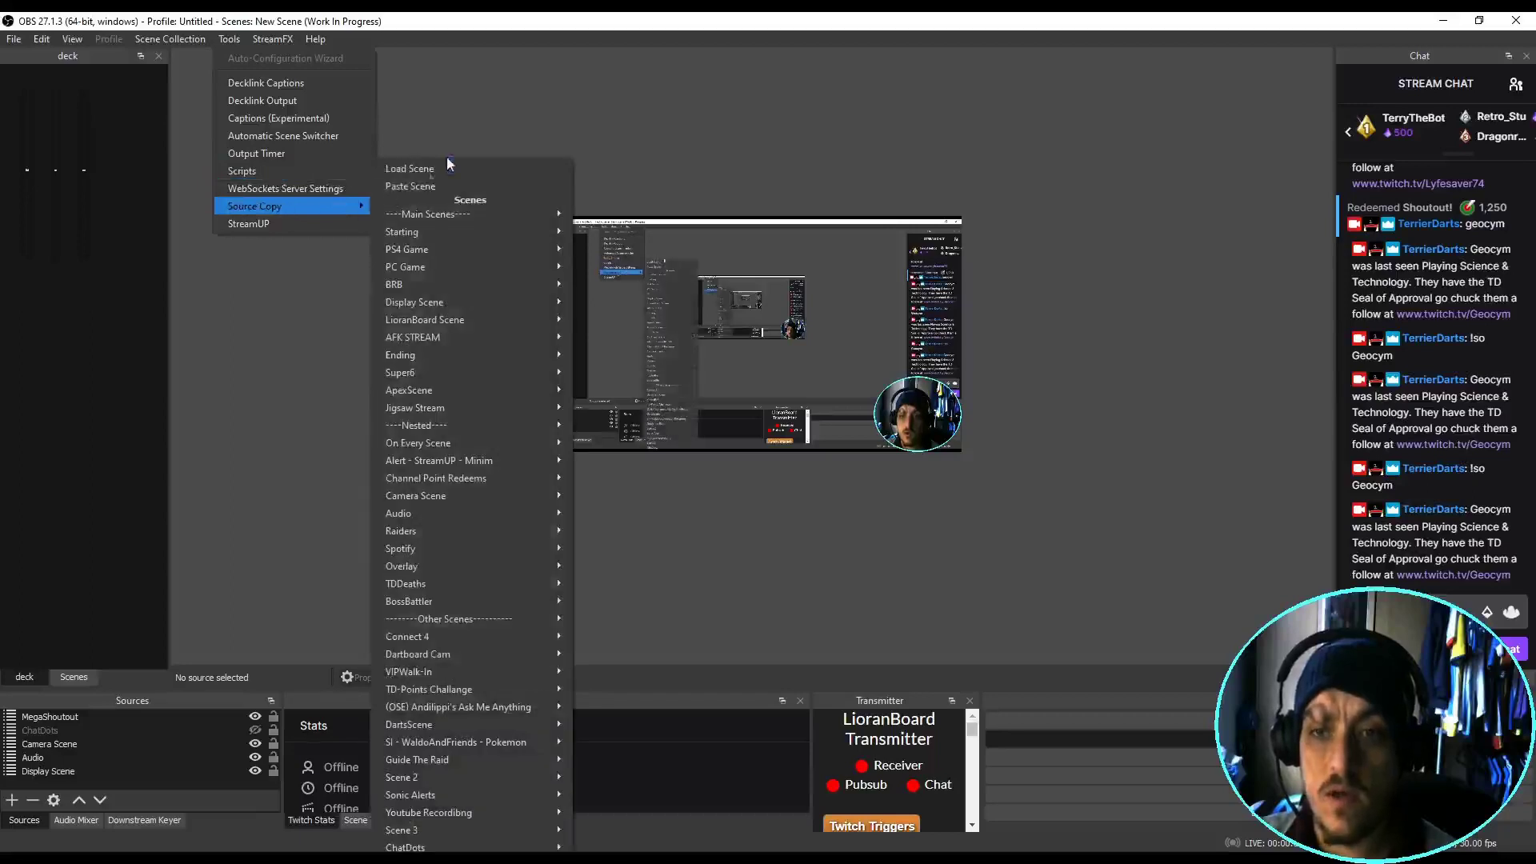
pyautogui.click(435, 169)
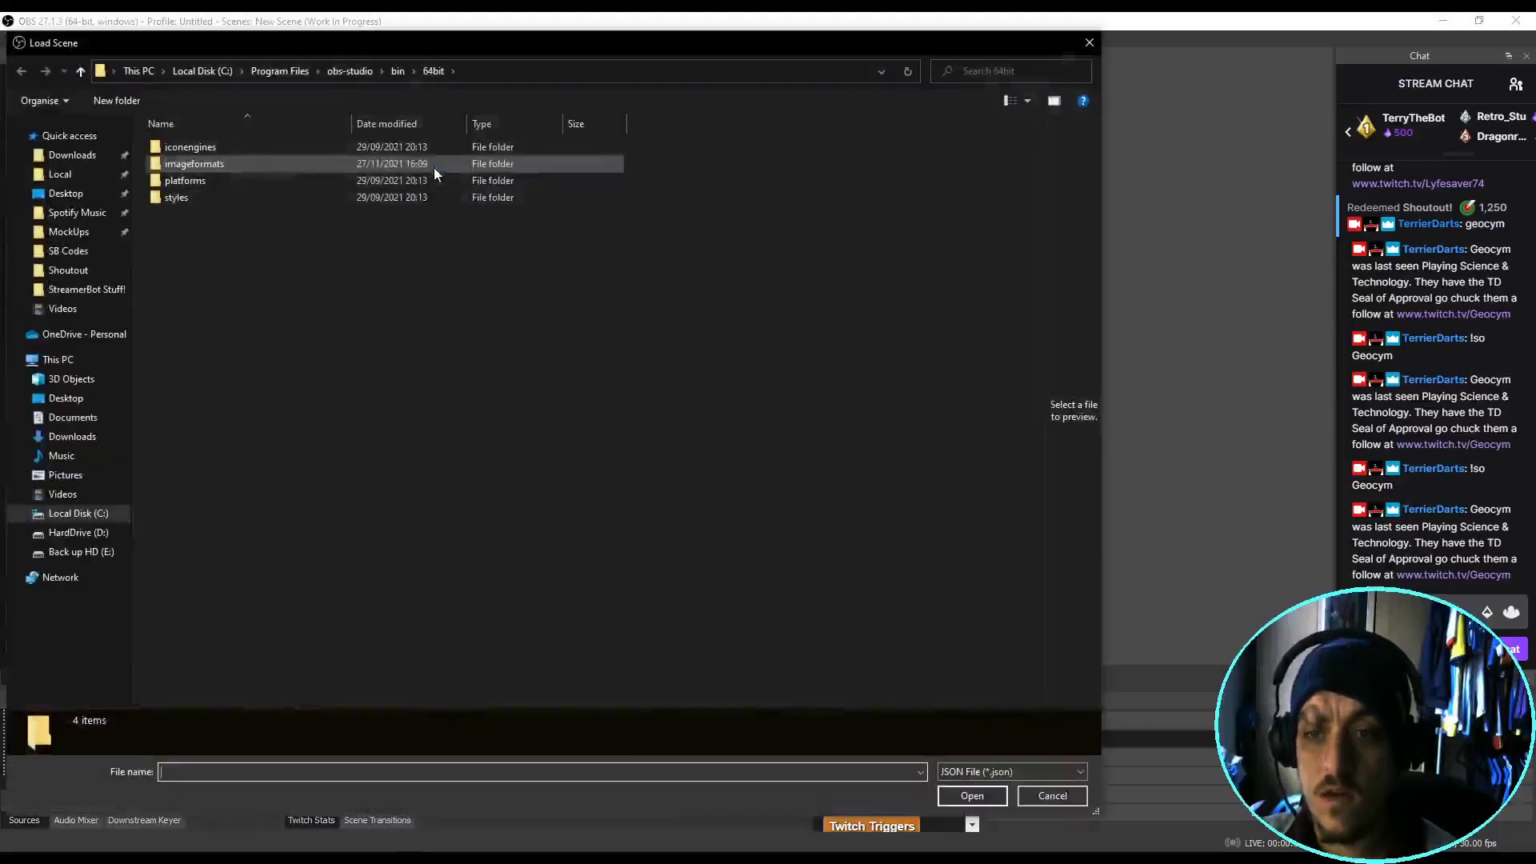
pyautogui.click(1090, 44)
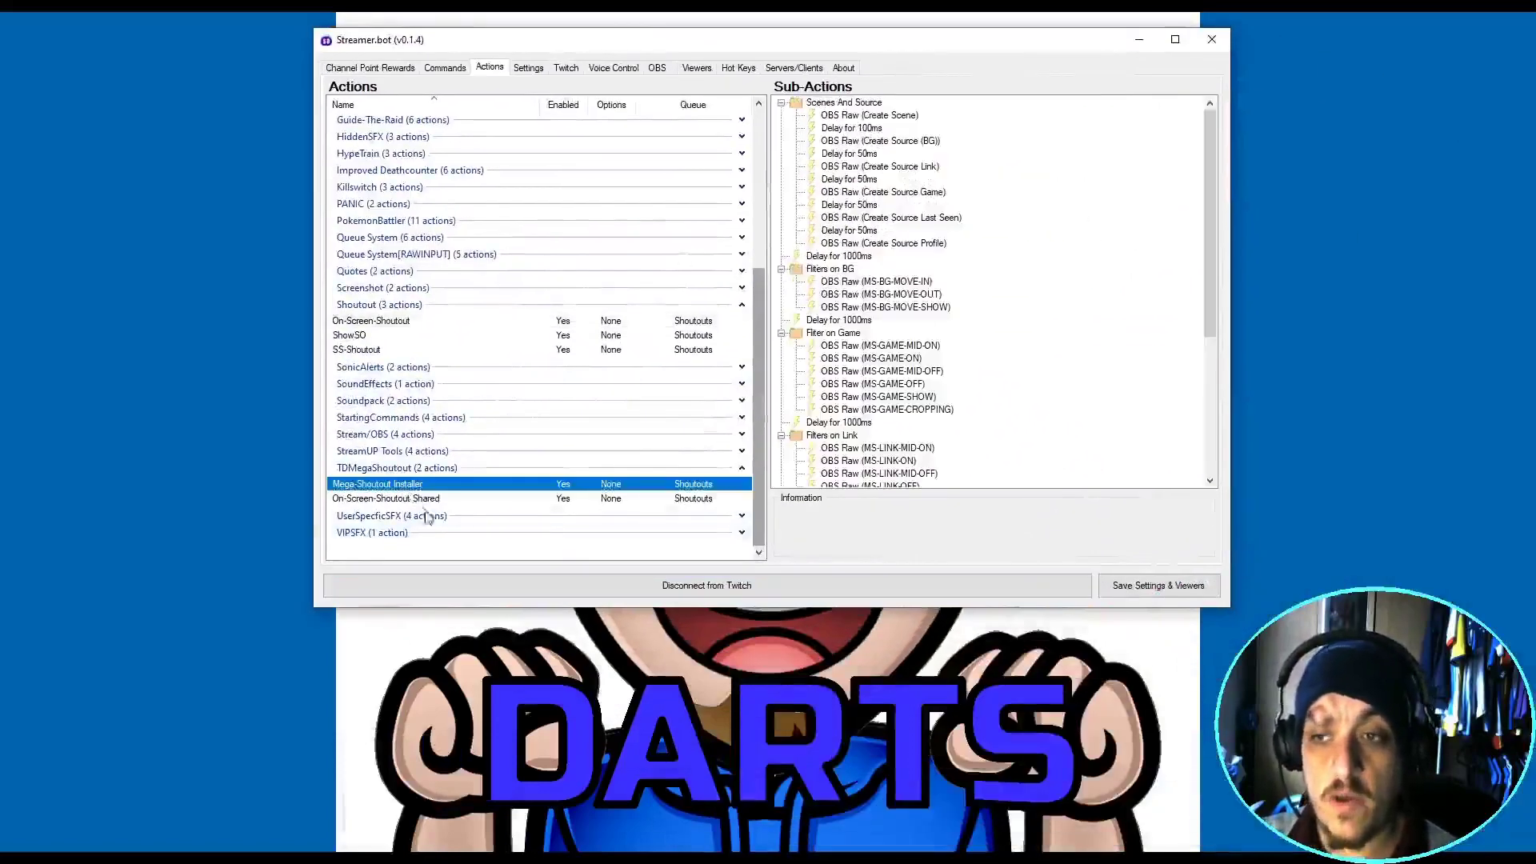
# Step: Inspect the Mega-Shoutout Installer's Create Scene and Create Source (BG) request JSON without changes
pyautogui.click(416, 499)
pyautogui.click(416, 500)
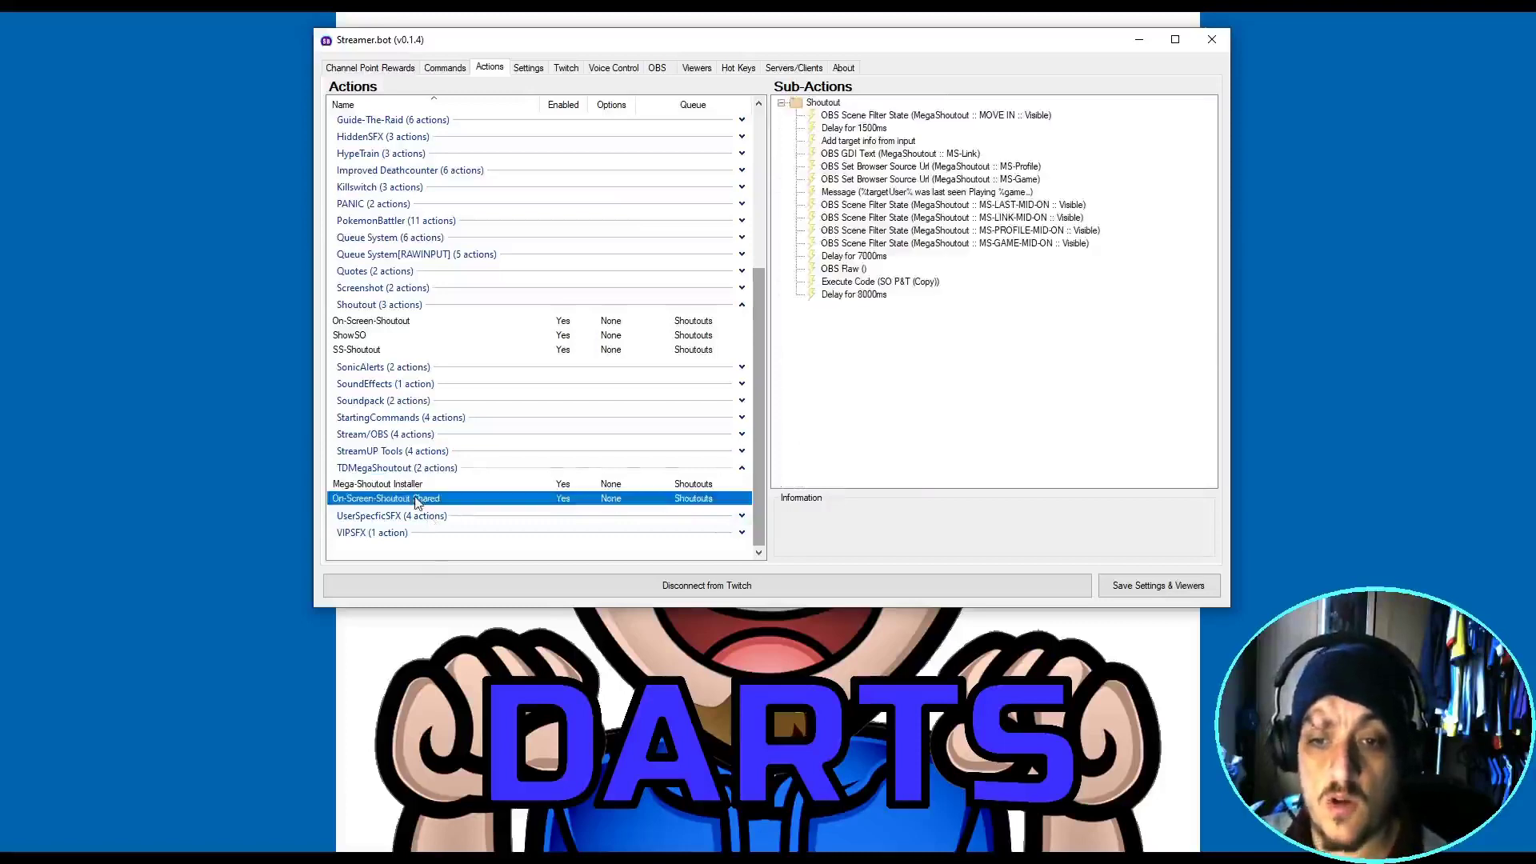
pyautogui.click(396, 485)
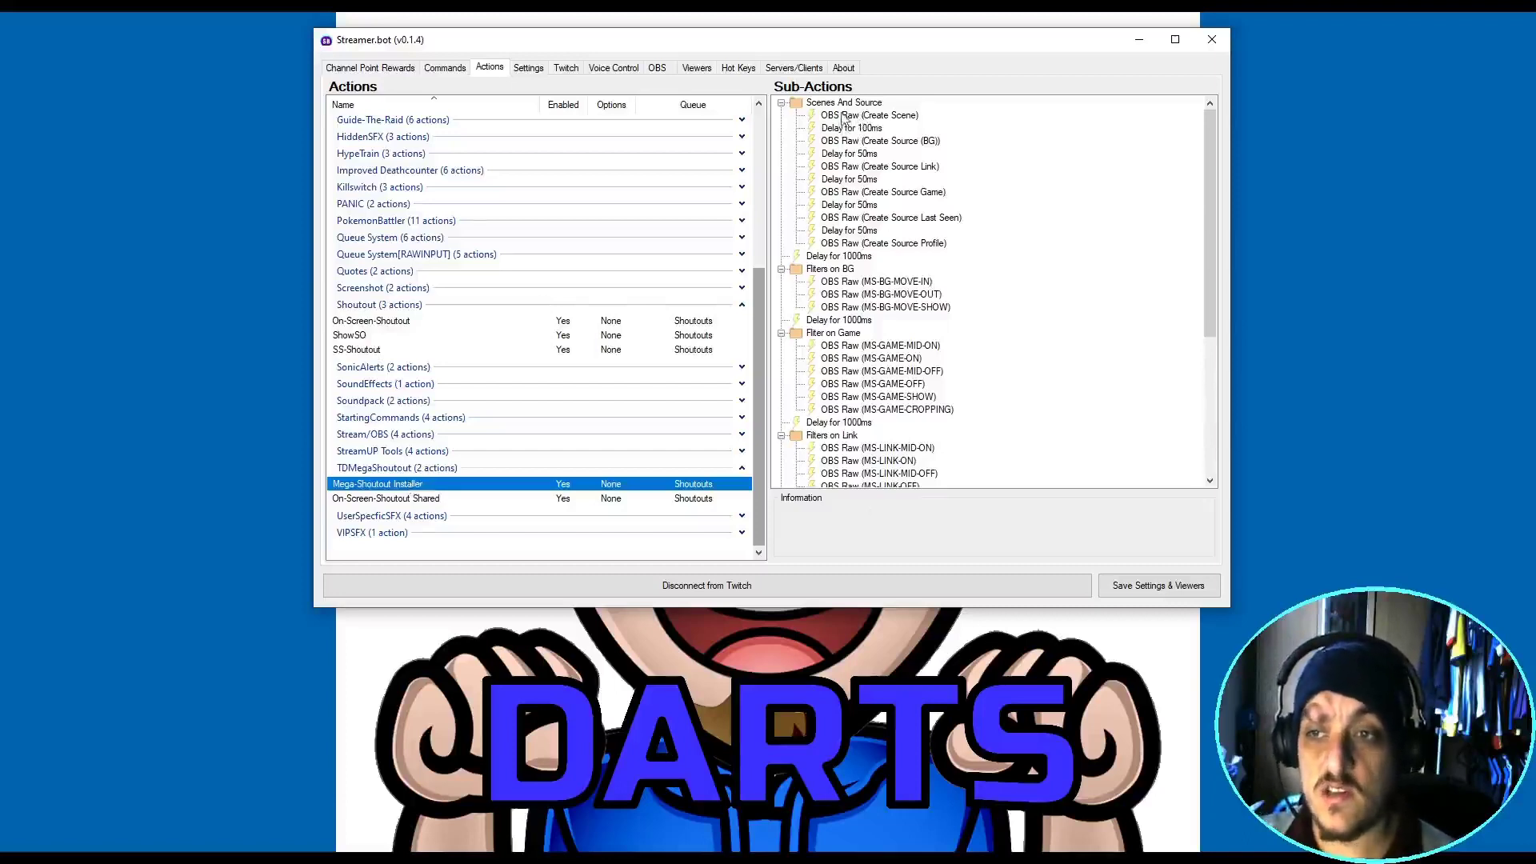
pyautogui.doubleClick(869, 115)
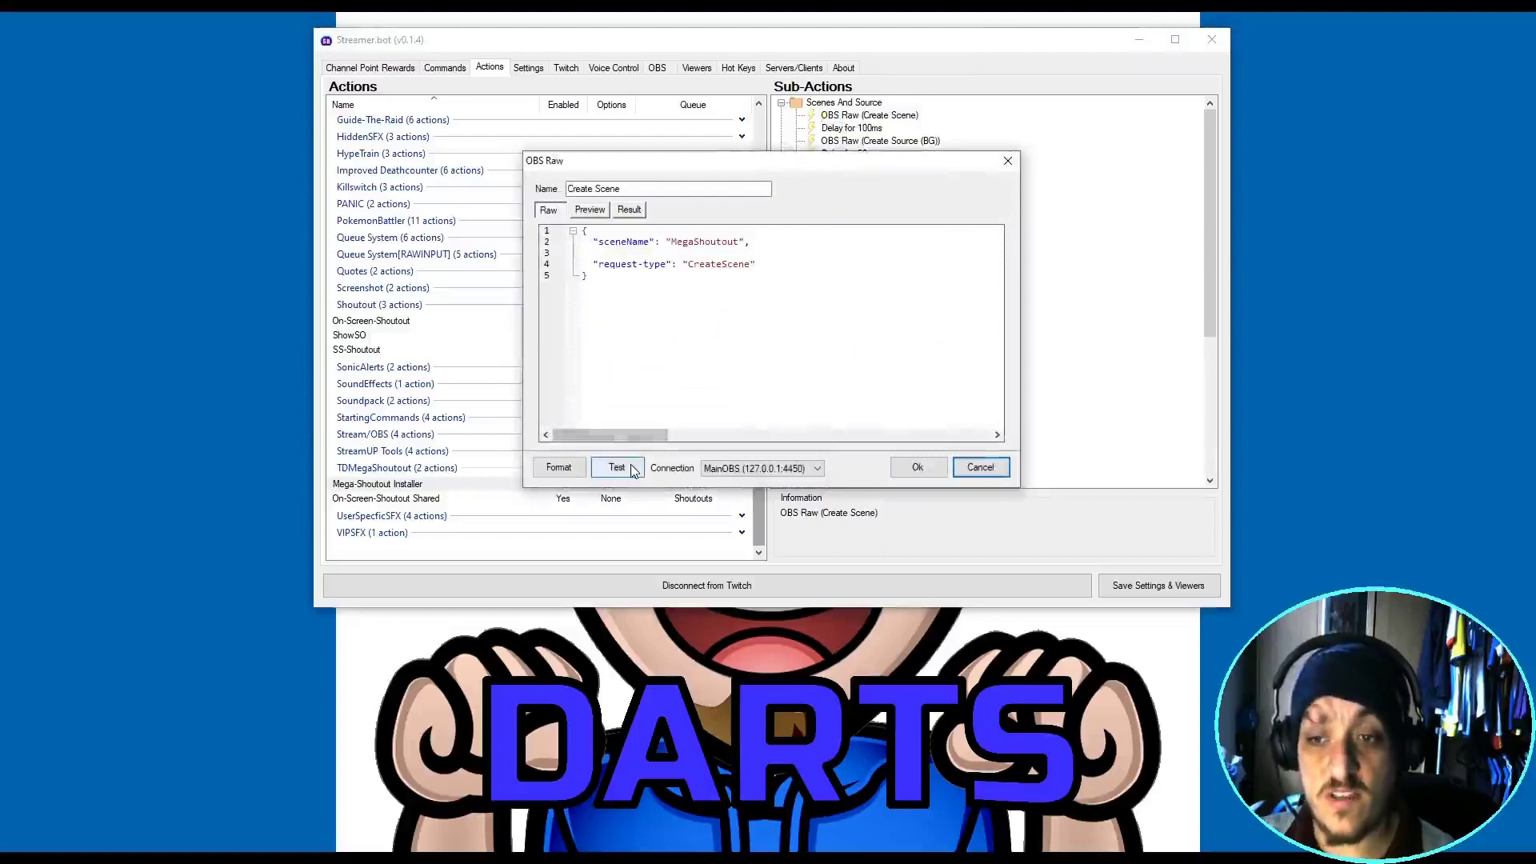
pyautogui.click(978, 468)
pyautogui.click(860, 141)
pyautogui.doubleClick(861, 142)
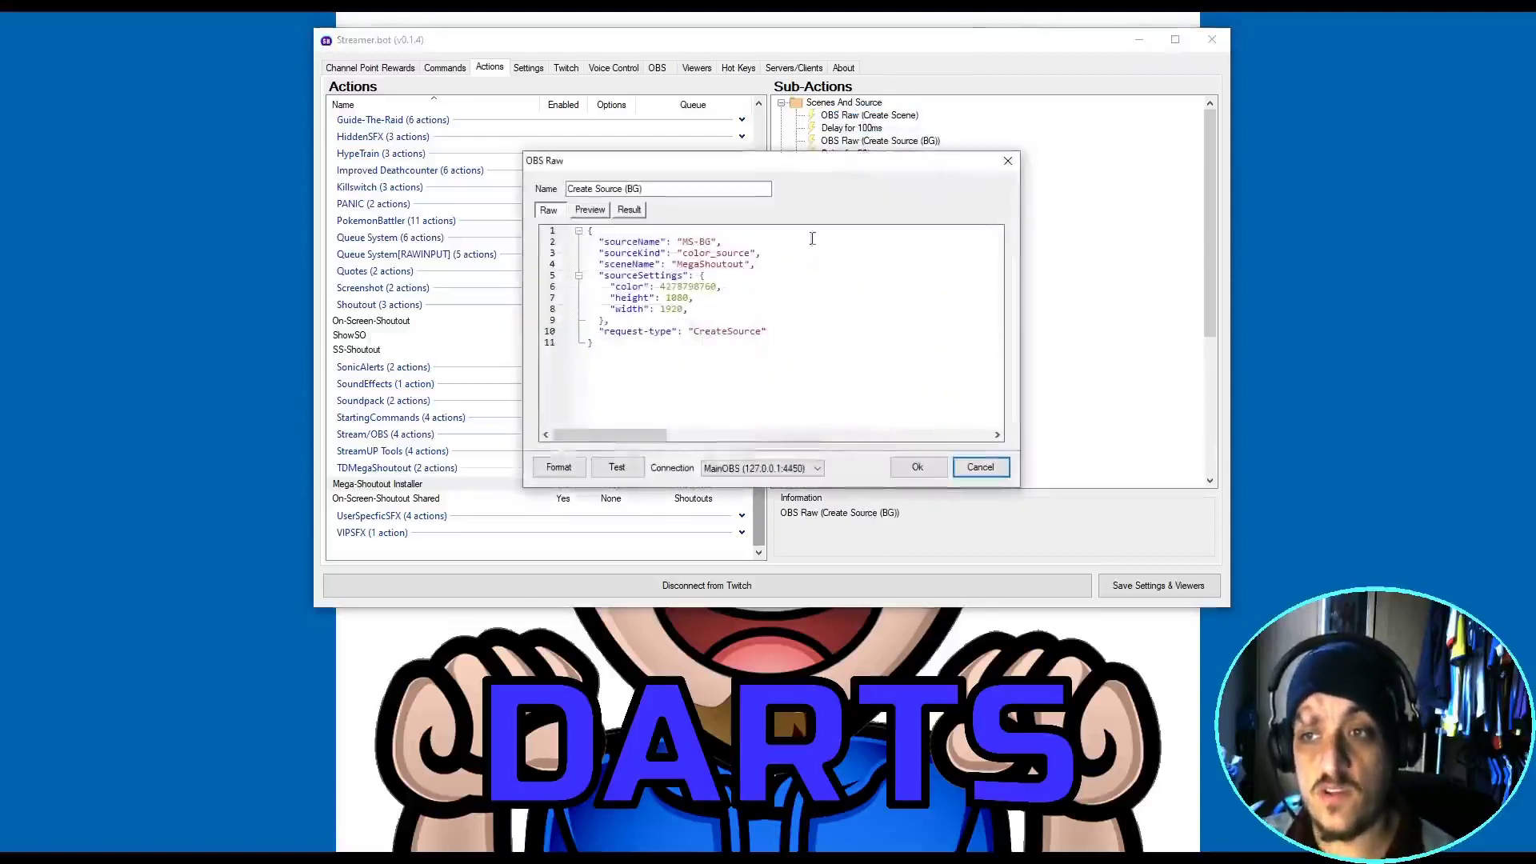
pyautogui.click(982, 468)
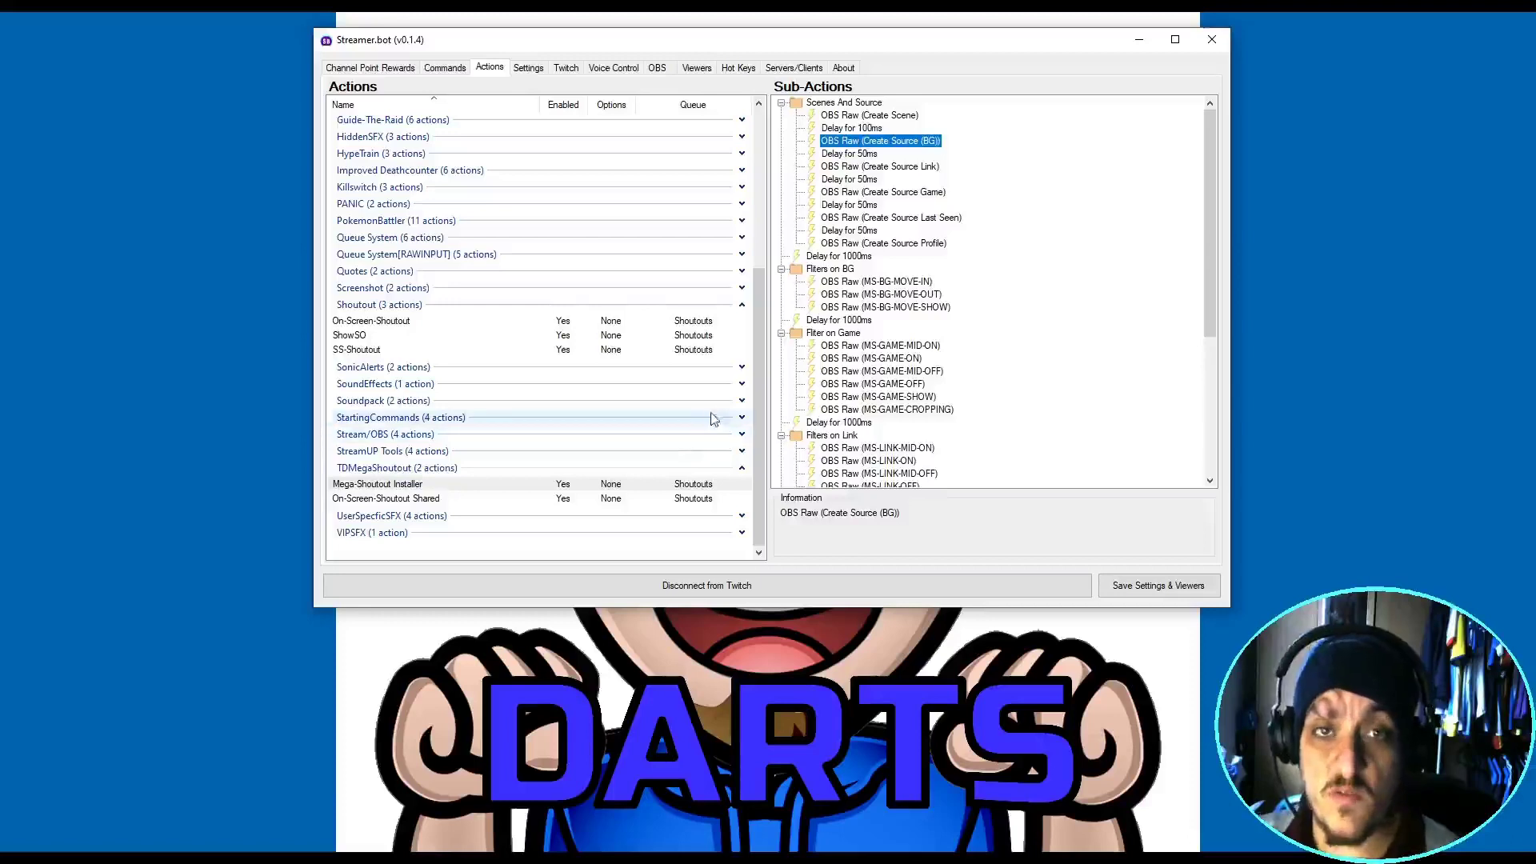
# Step: Test-run the MOVE IN filter visibility step of the On-Screen-Shoutout Shared action
pyautogui.click(430, 500)
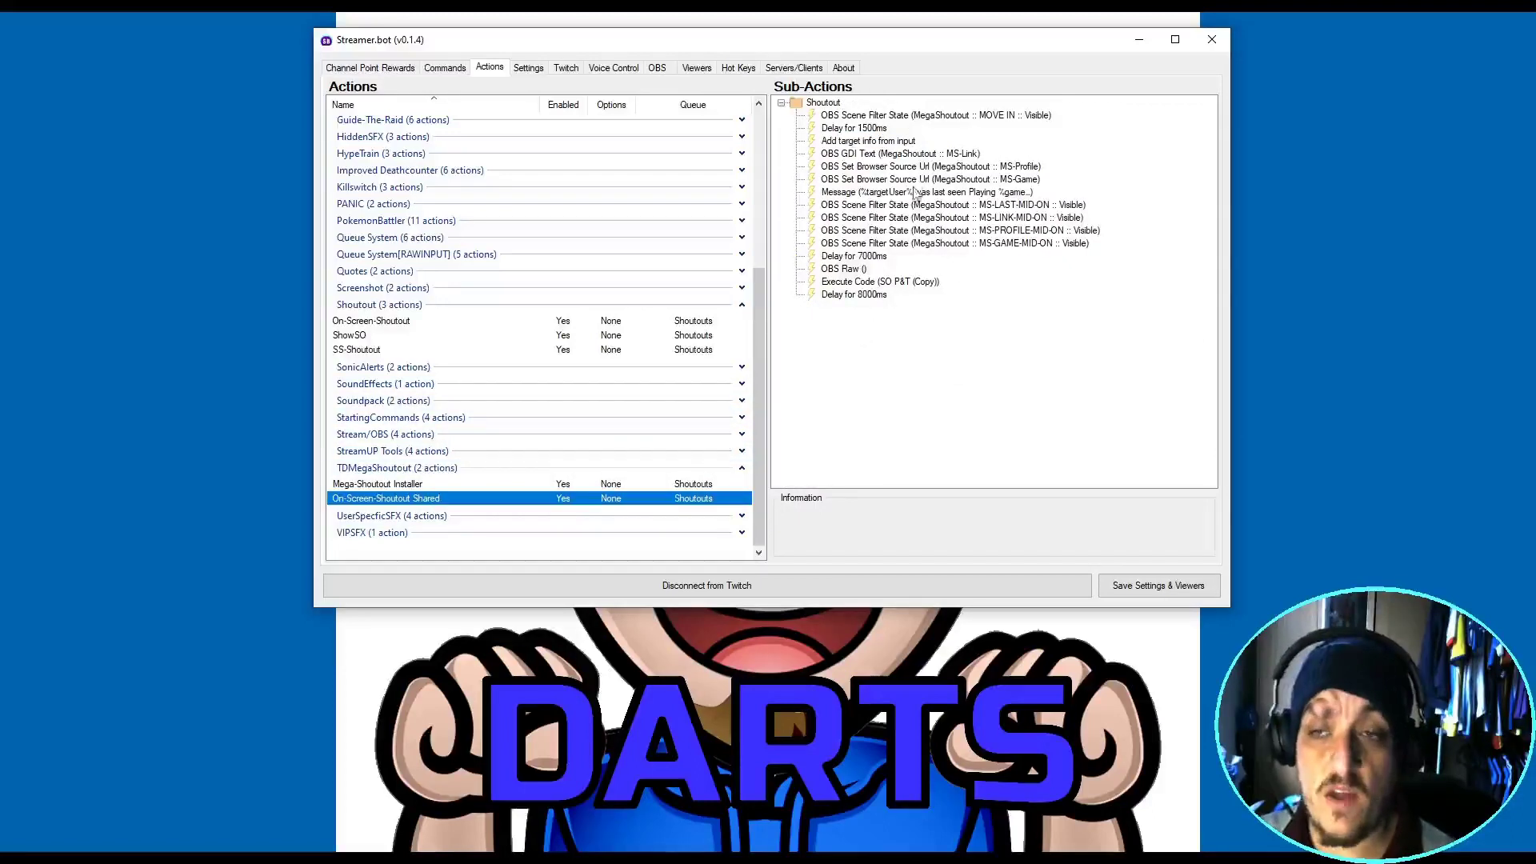
pyautogui.doubleClick(928, 116)
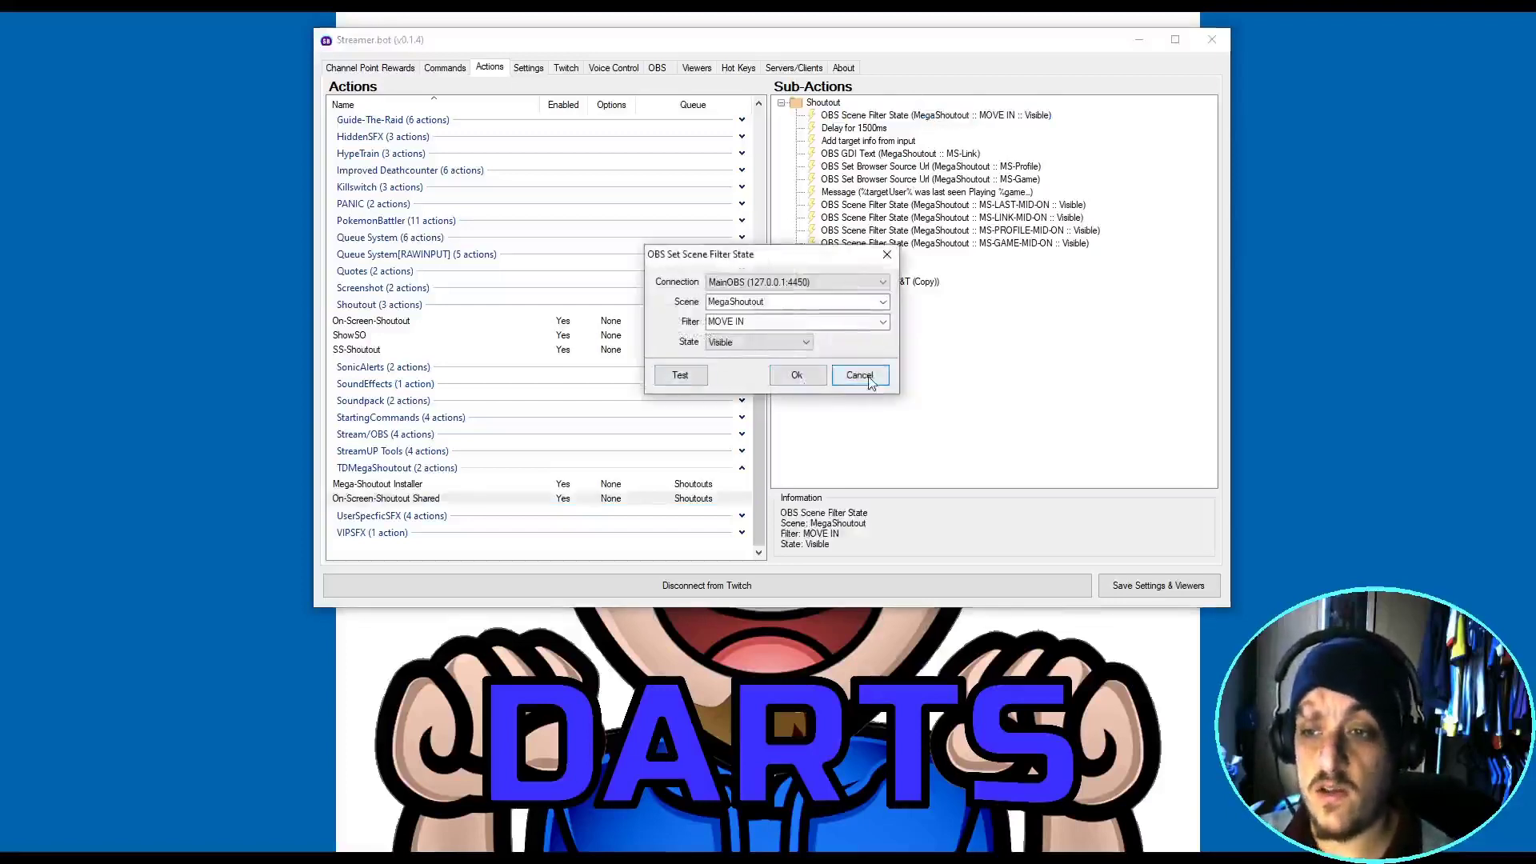
pyautogui.click(683, 378)
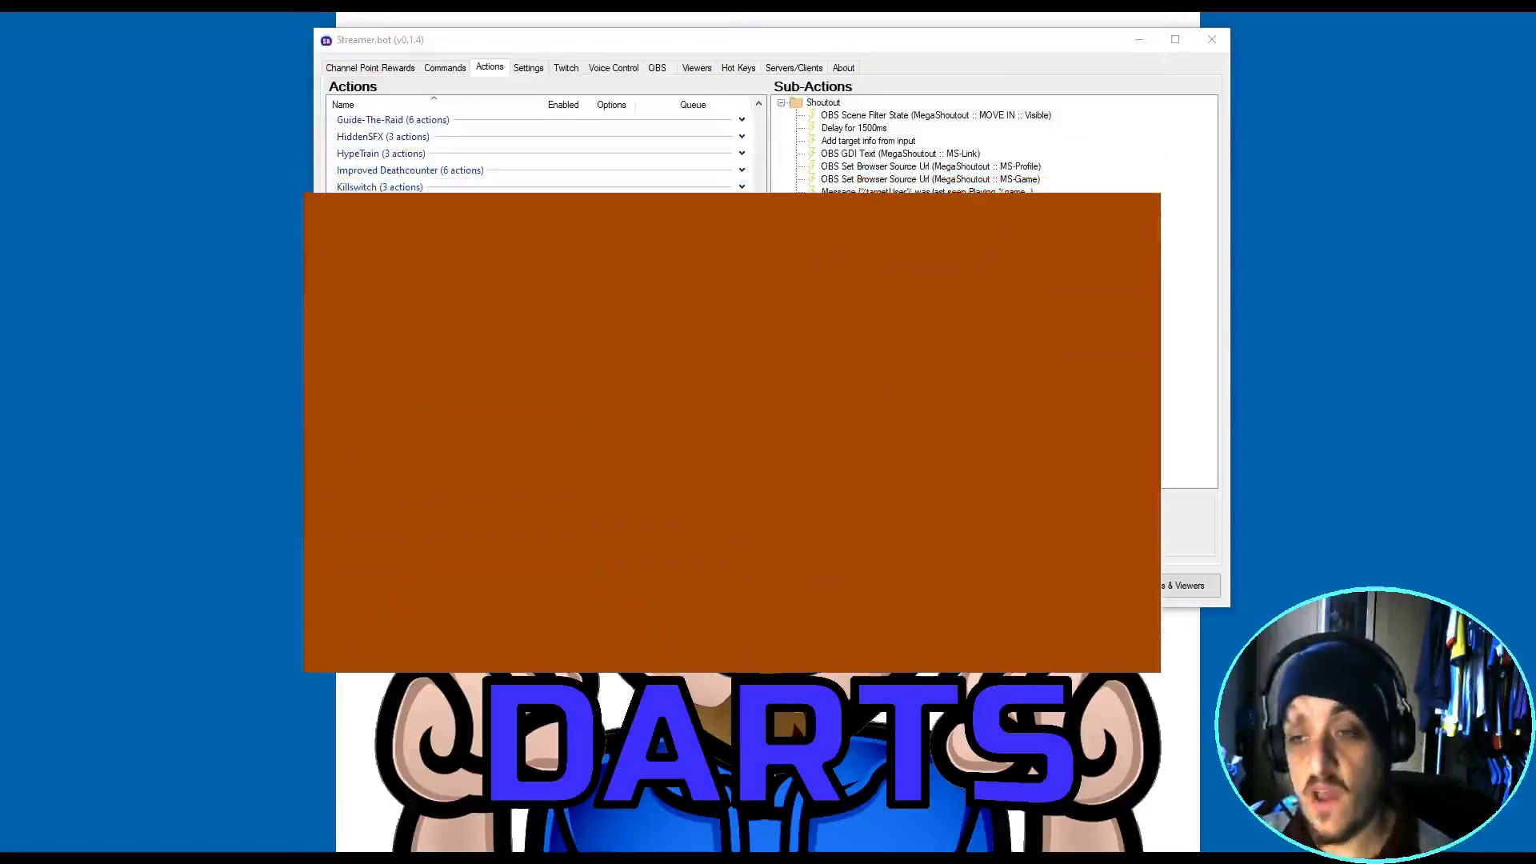
pyautogui.click(936, 115)
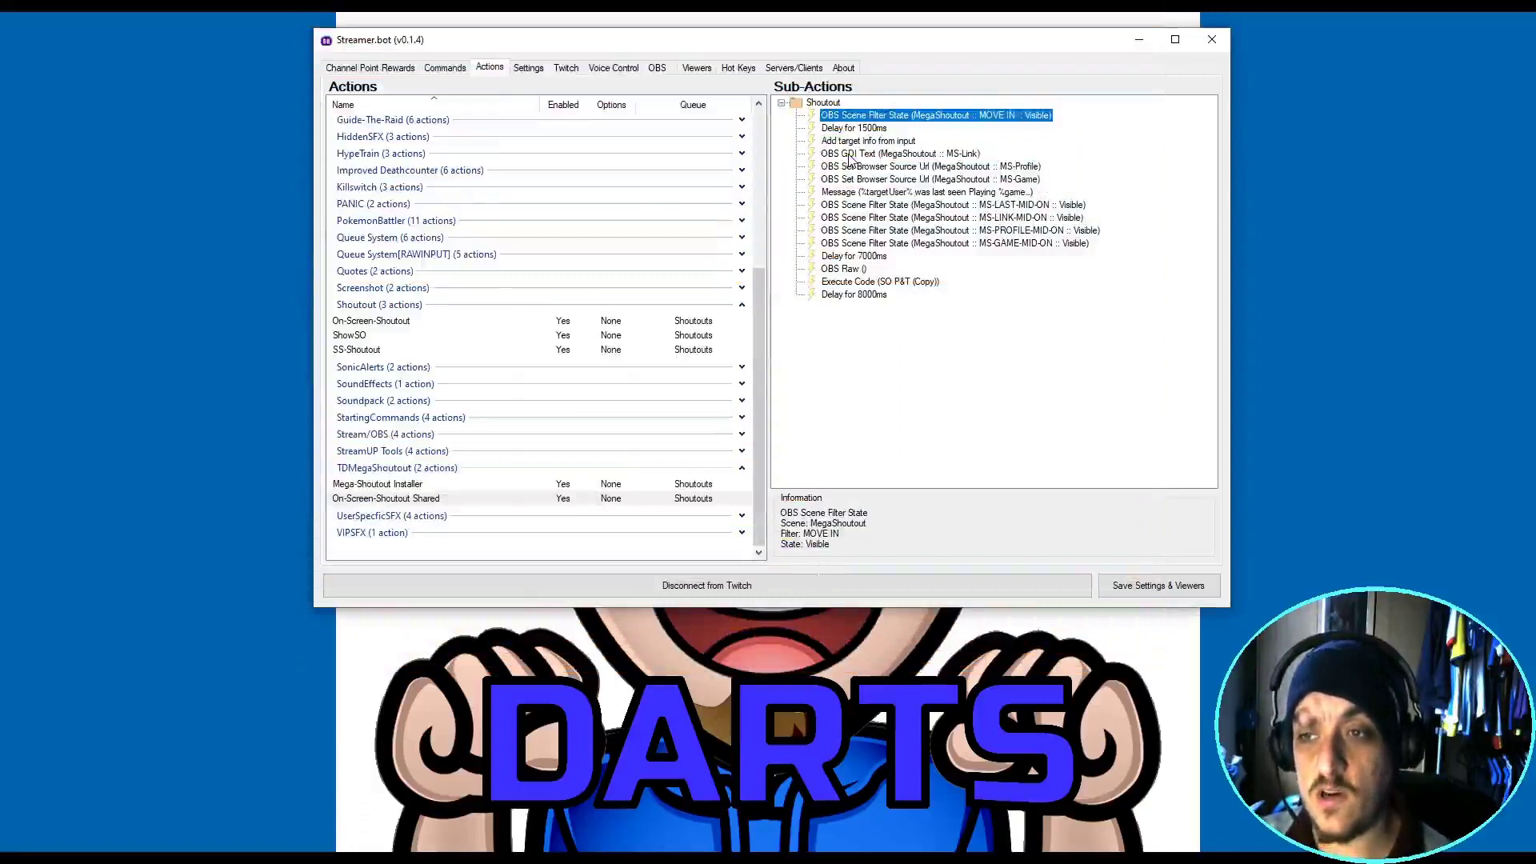
# Step: Review the GDI Text, MS-Profile, MS-Game, chat message and MID-ON filter steps
pyautogui.click(921, 155)
pyautogui.click(881, 166)
pyautogui.click(866, 179)
pyautogui.click(853, 194)
pyautogui.click(852, 206)
pyautogui.click(847, 218)
pyautogui.click(846, 231)
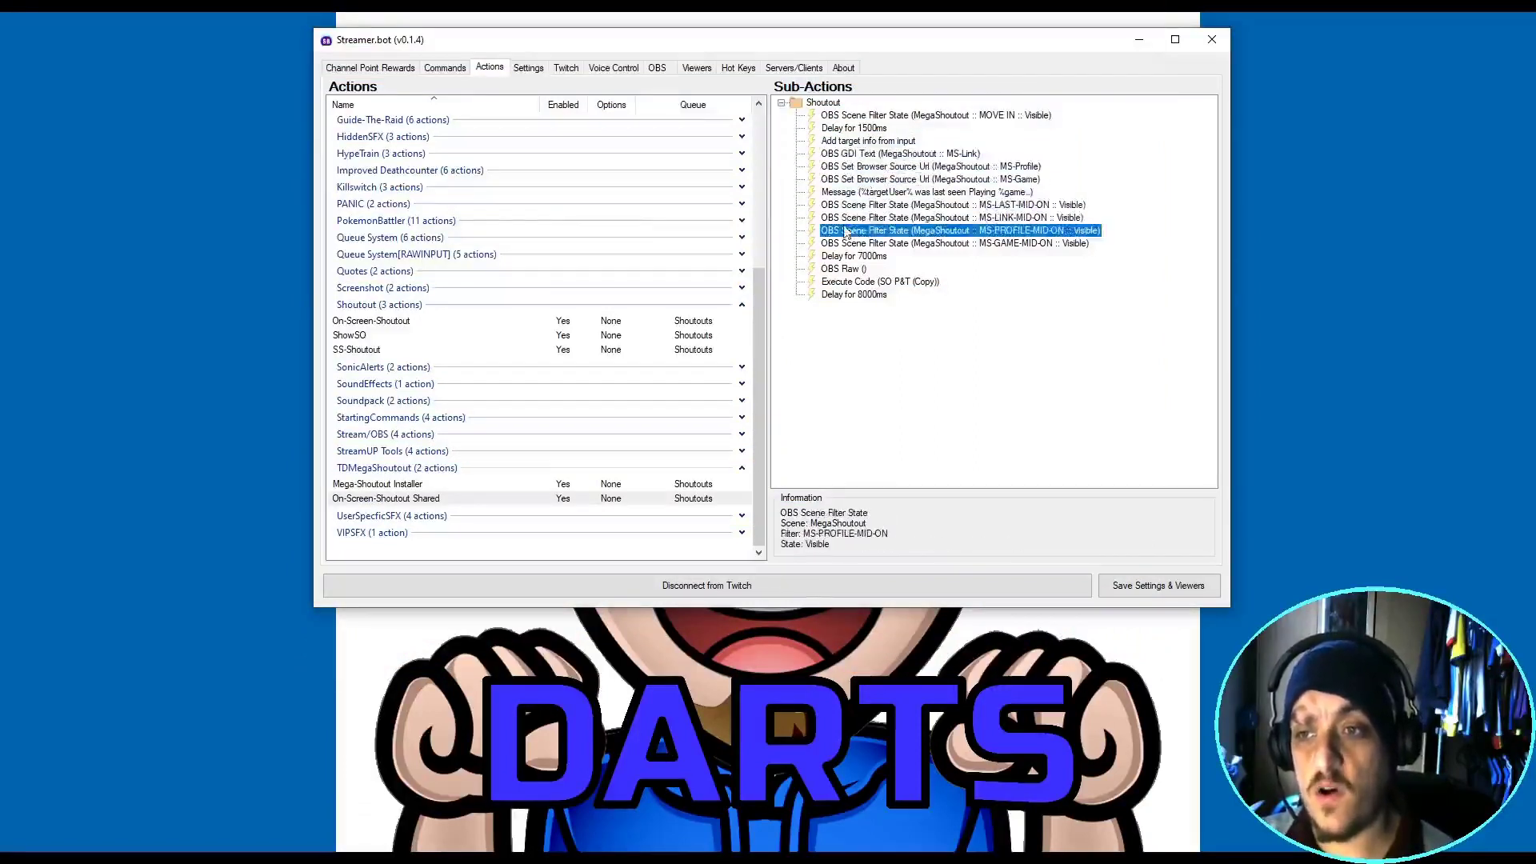
pyautogui.click(842, 245)
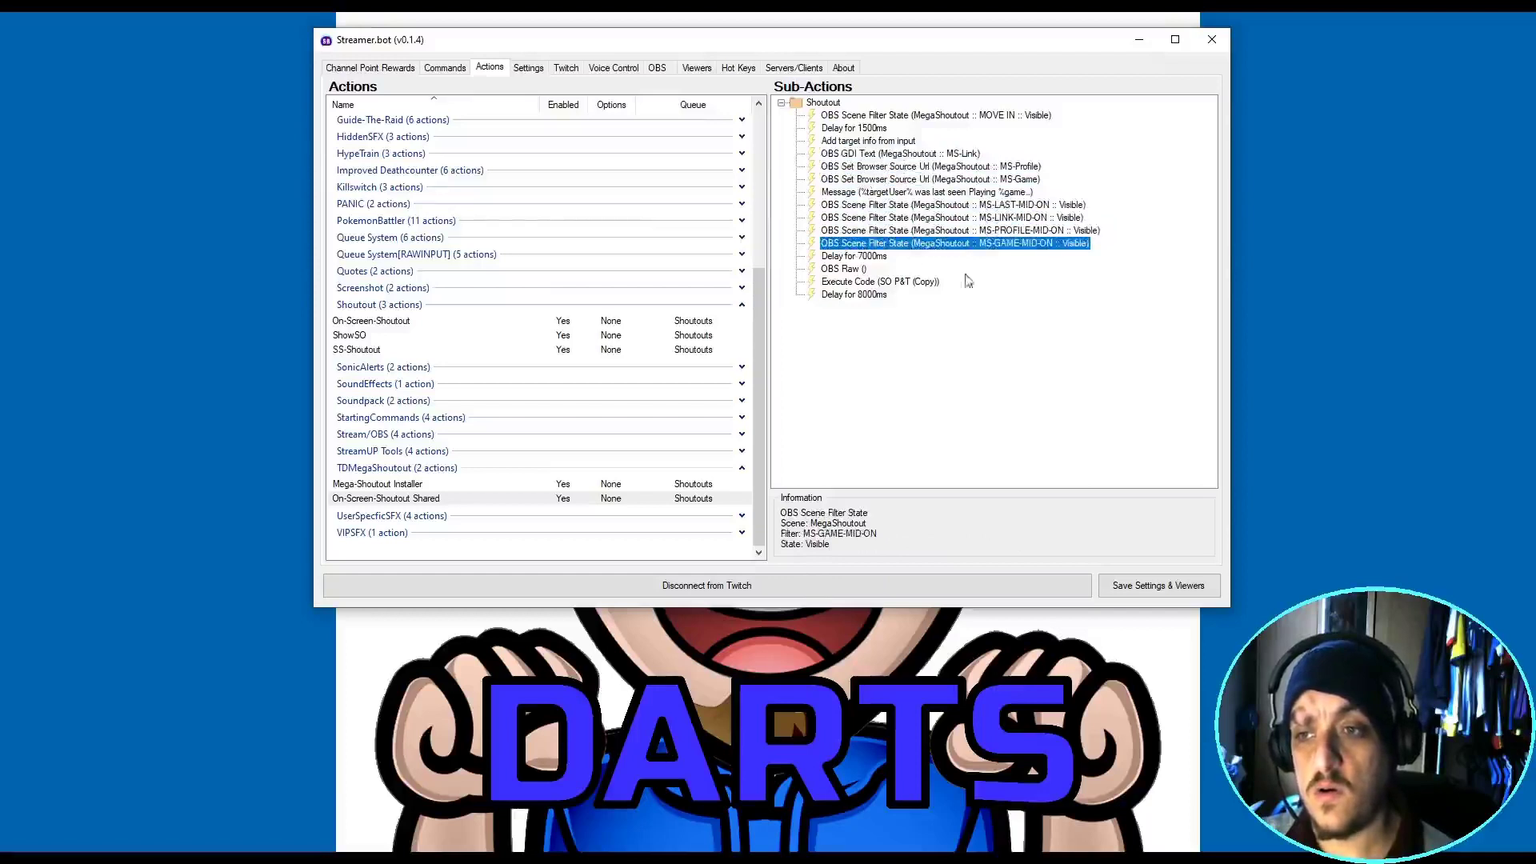
# Step: Check the OBS Raw screenshot request saving to E:/shout.png; move MOVE IN below Add target info
pyautogui.click(851, 270)
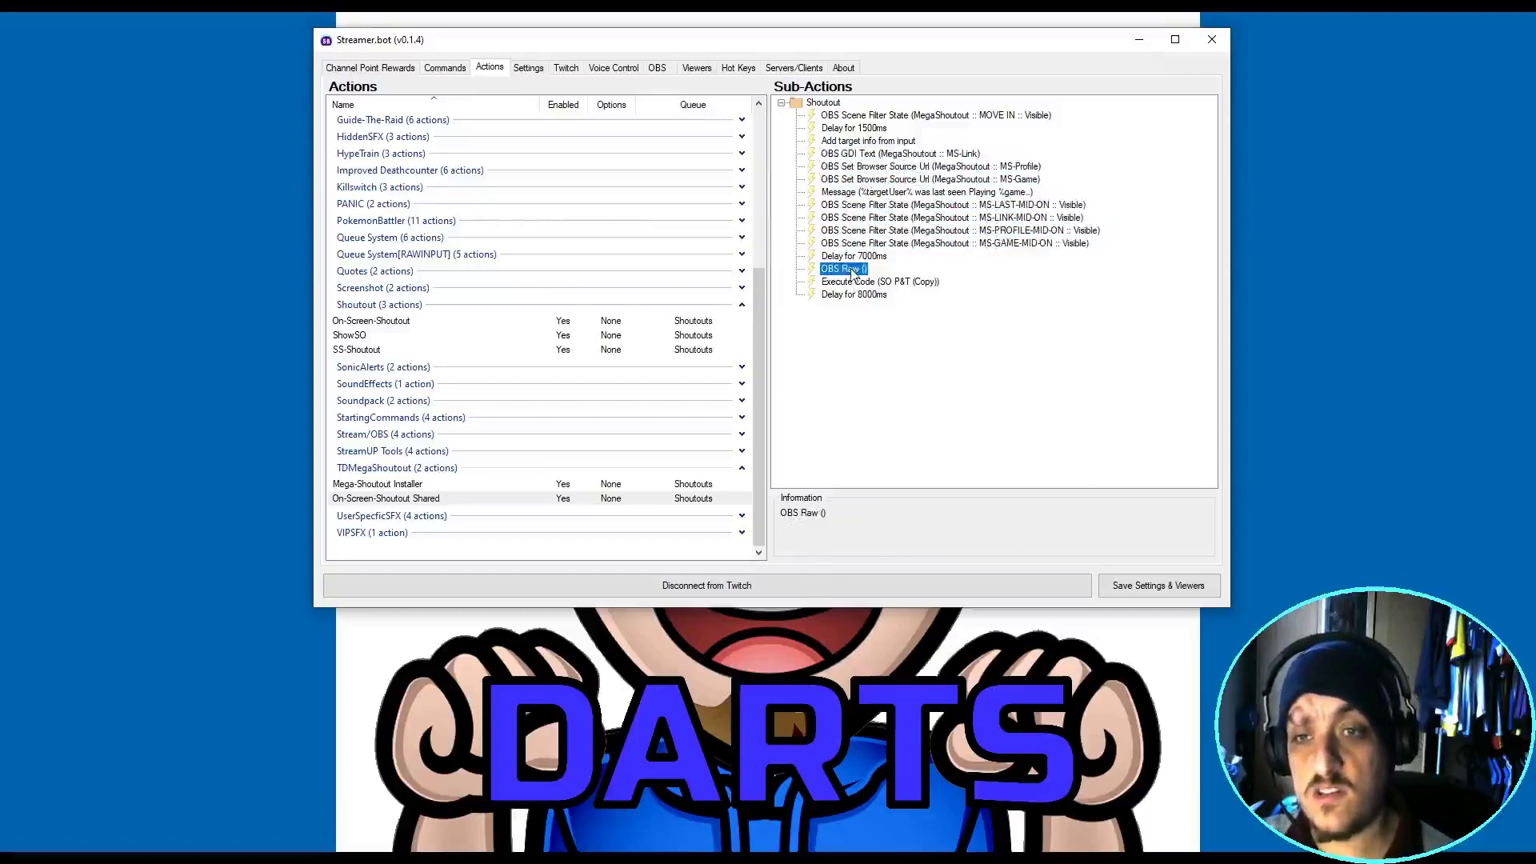
pyautogui.doubleClick(851, 270)
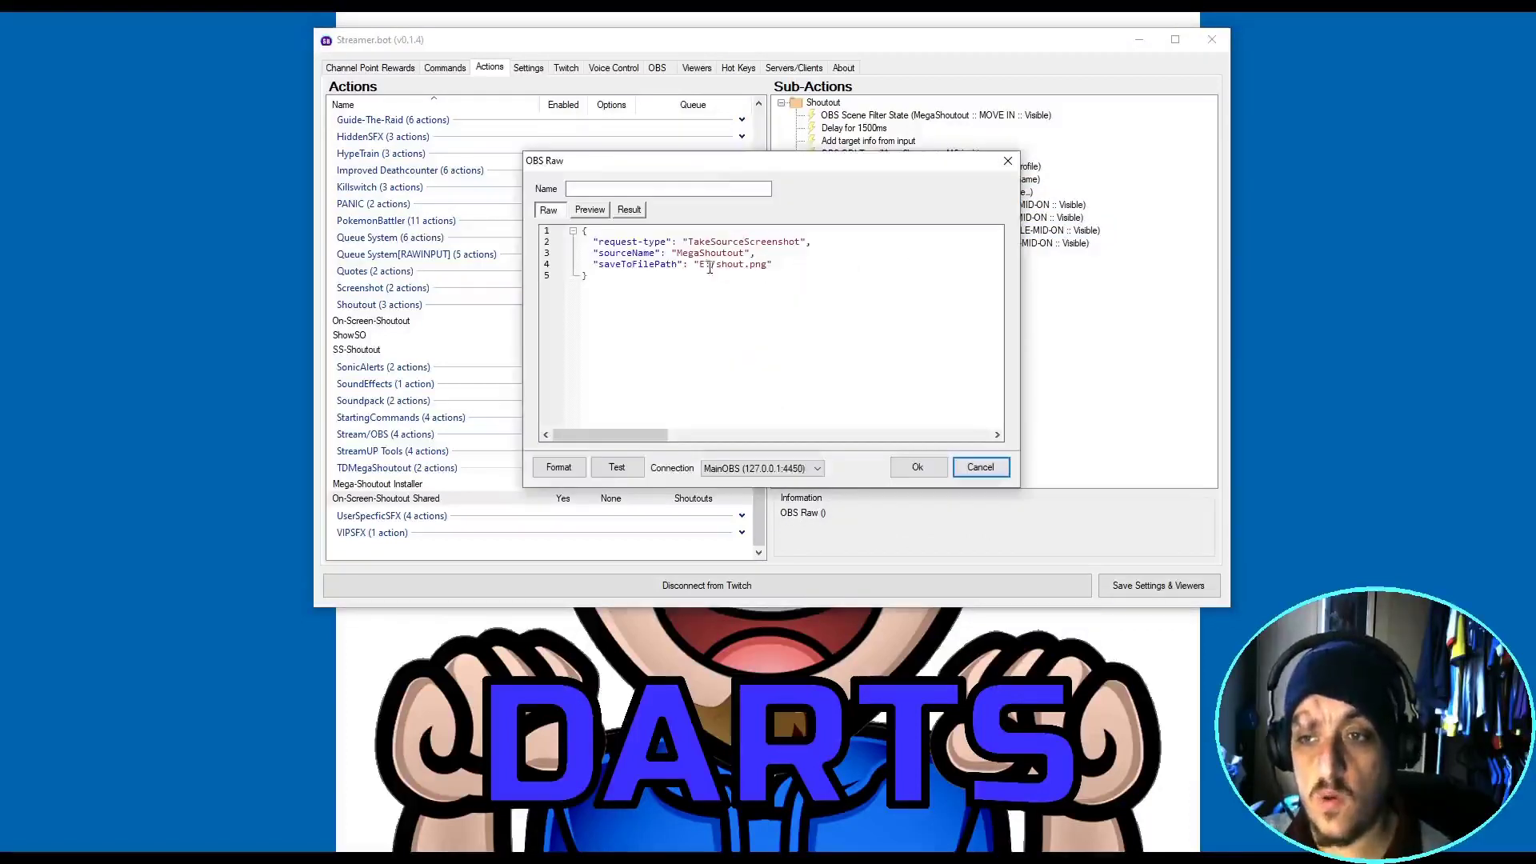
pyautogui.moveTo(700, 268); pyautogui.dragTo(772, 269)
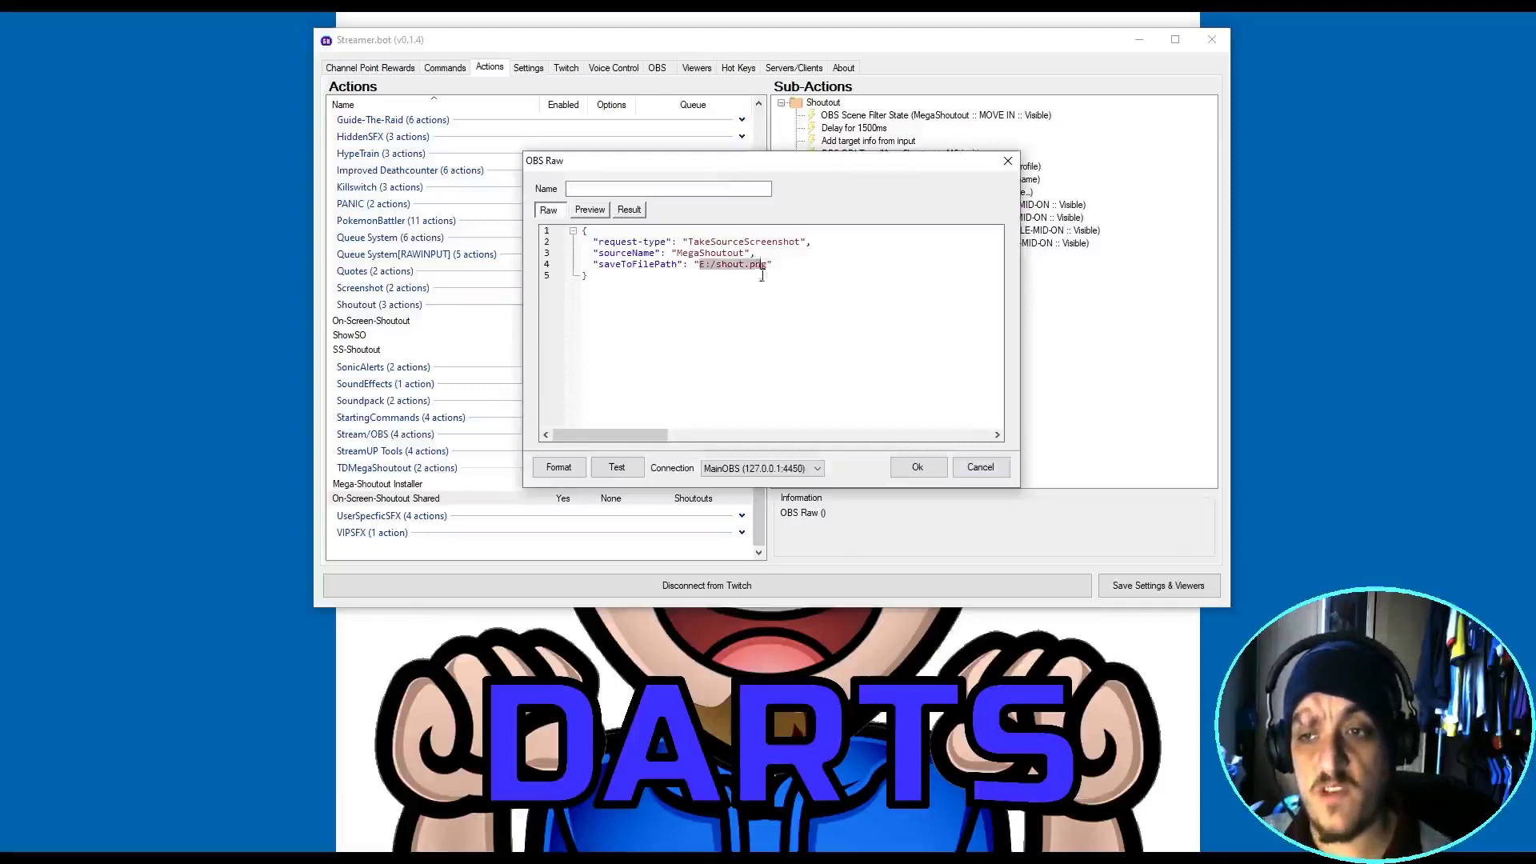
pyautogui.click(766, 291)
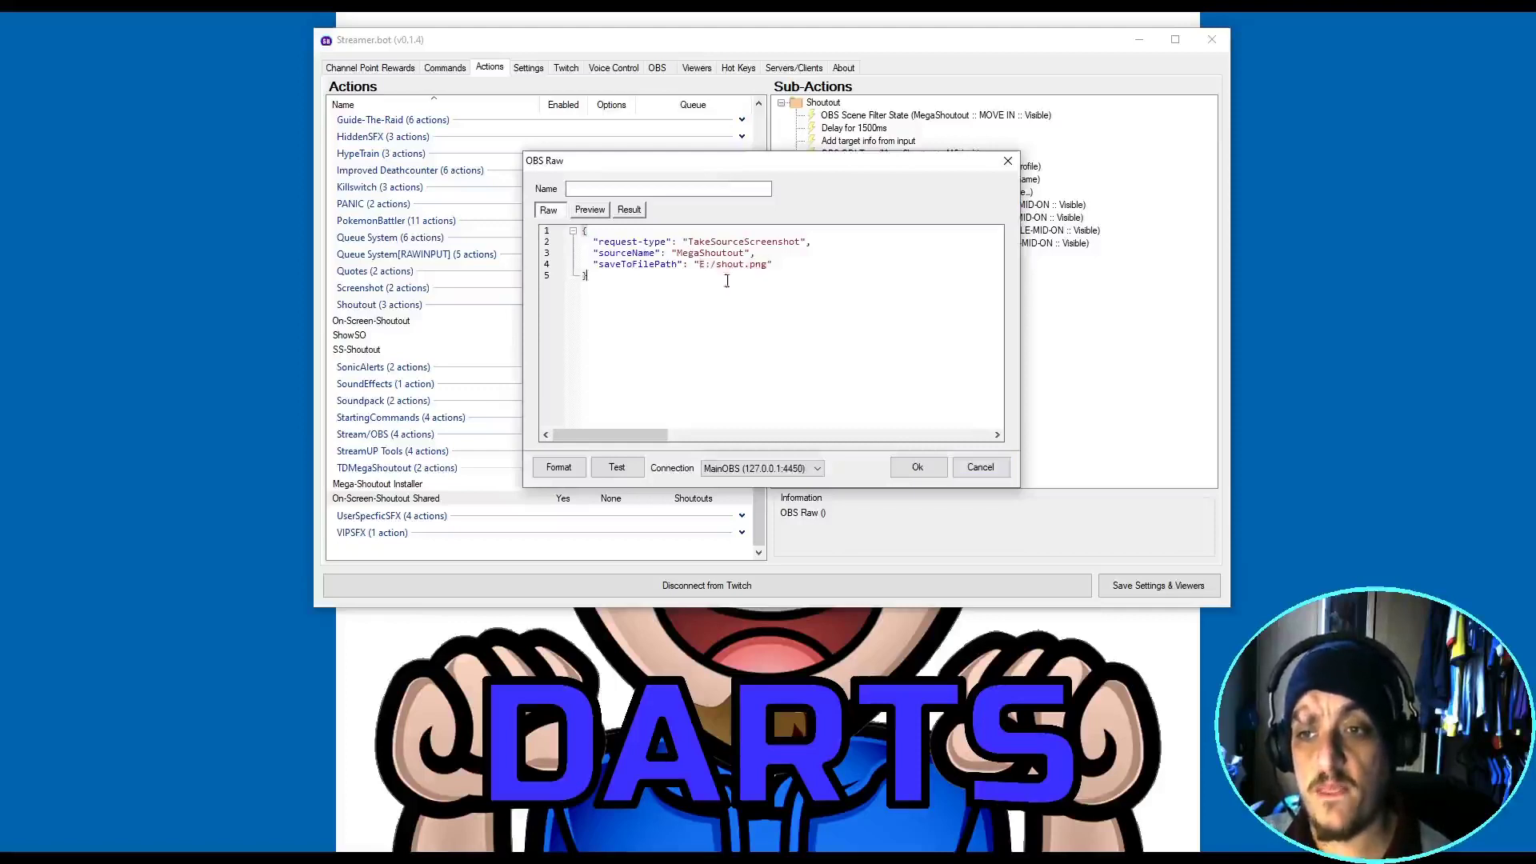
pyautogui.click(918, 467)
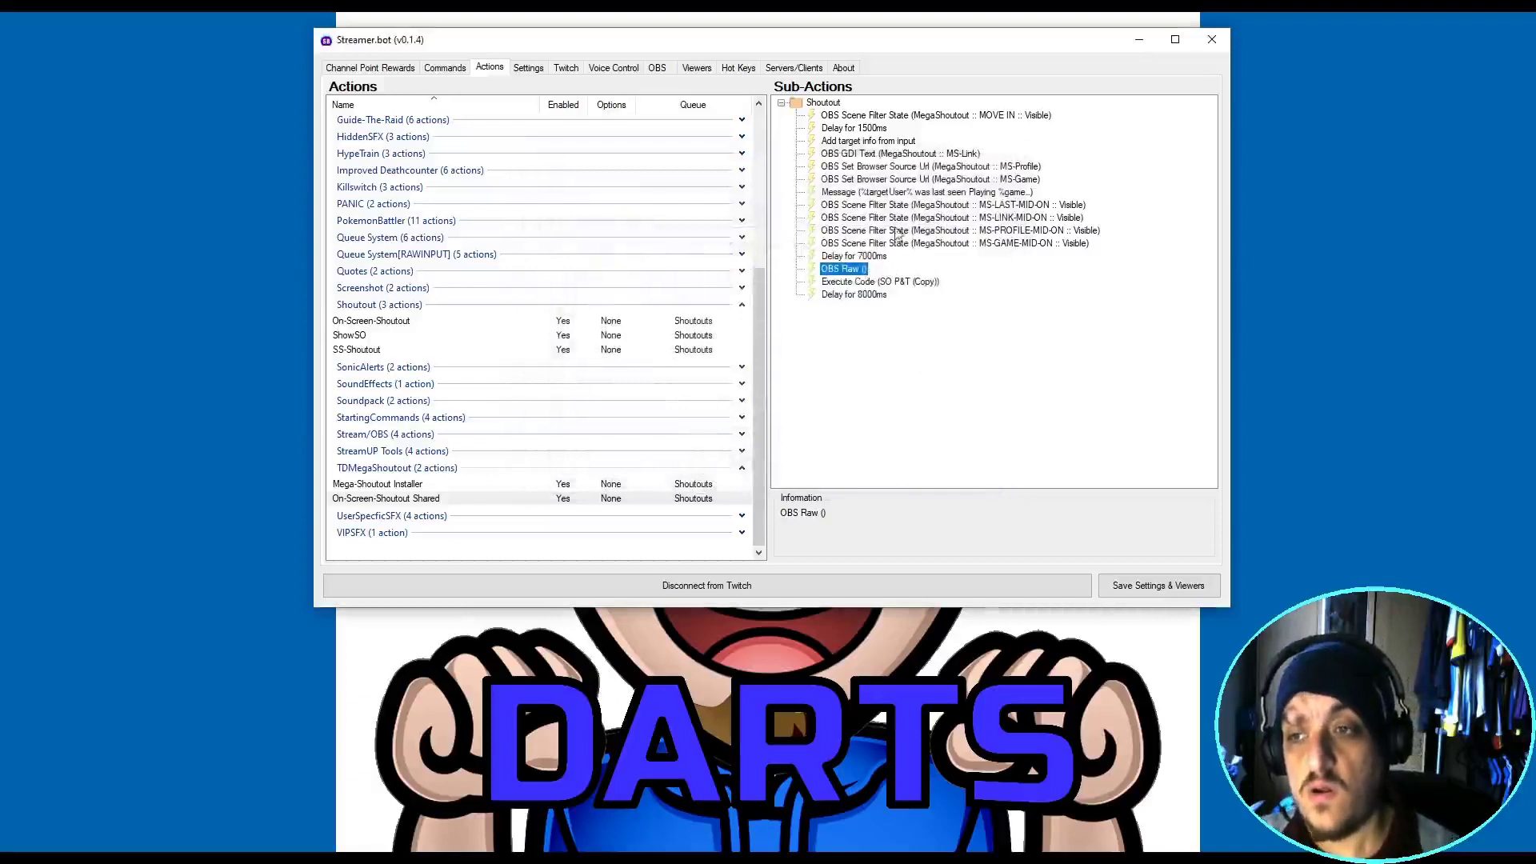
pyautogui.moveTo(864, 116); pyautogui.dragTo(907, 126)
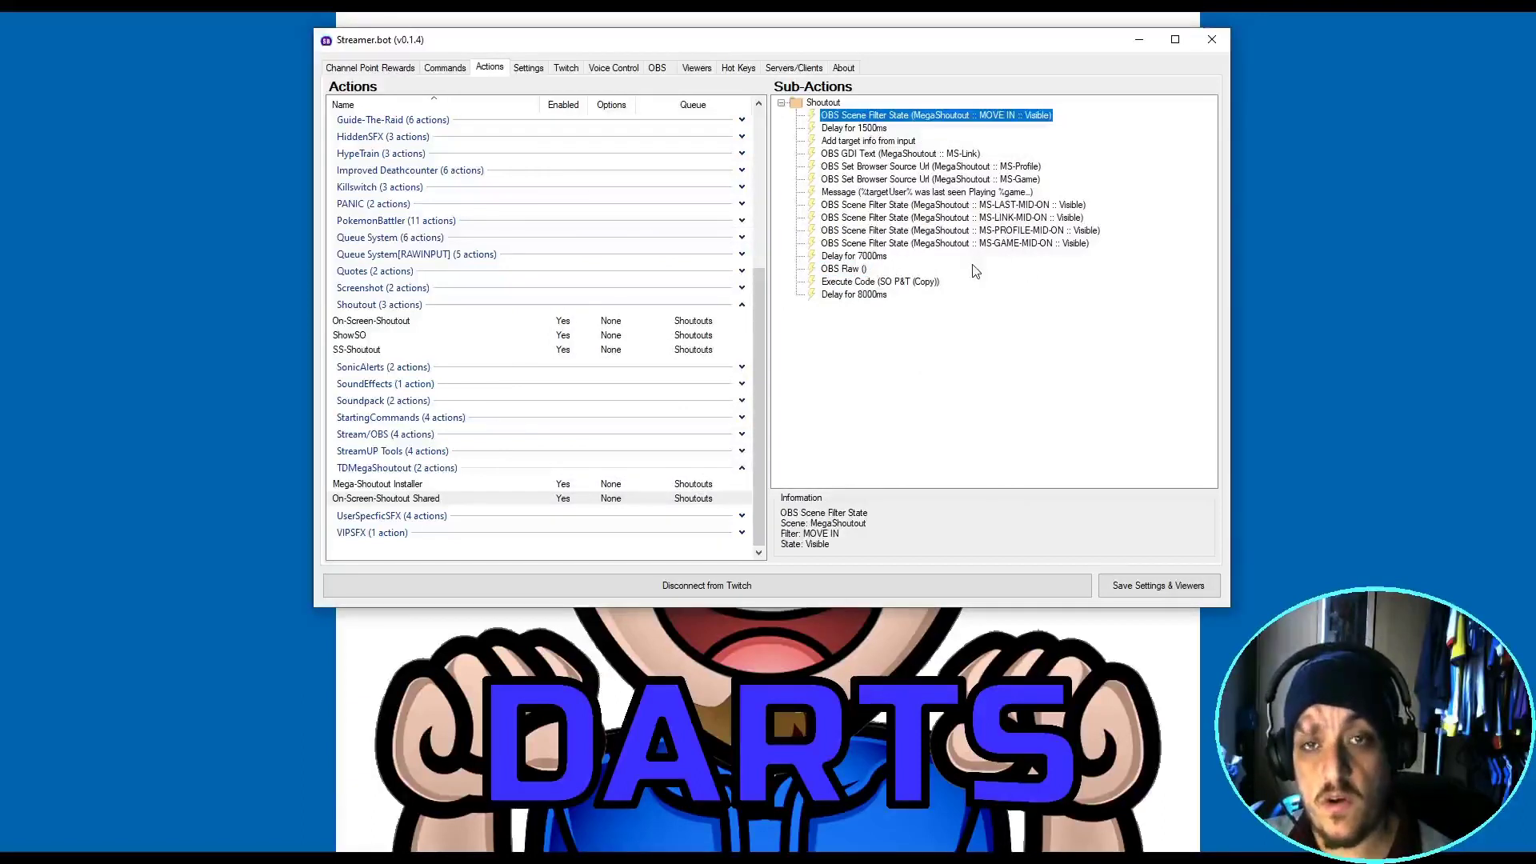
pyautogui.click(856, 271)
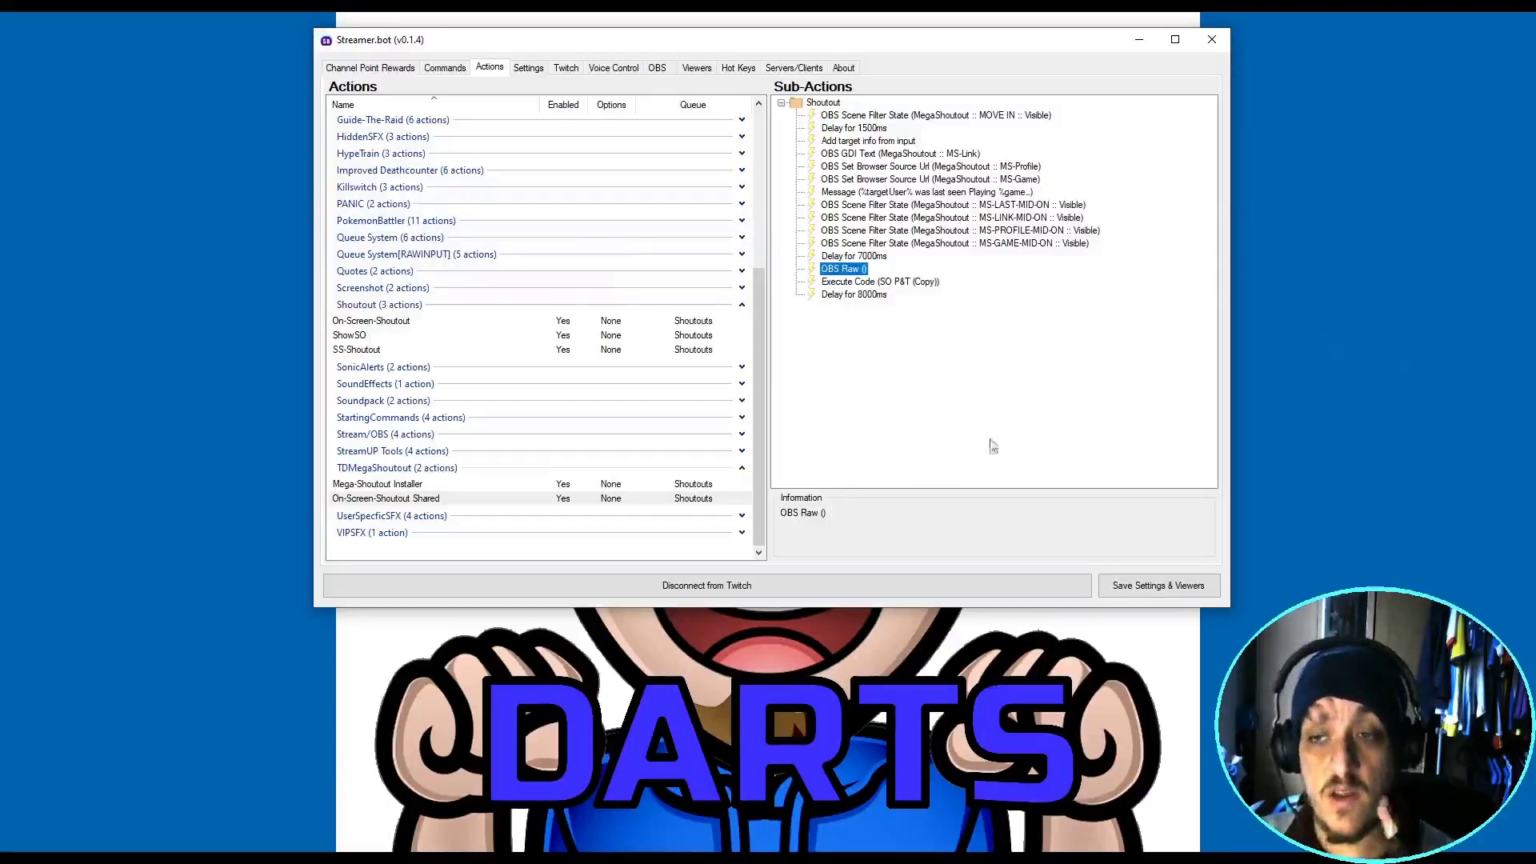
pyautogui.click(492, 485)
pyautogui.click(496, 501)
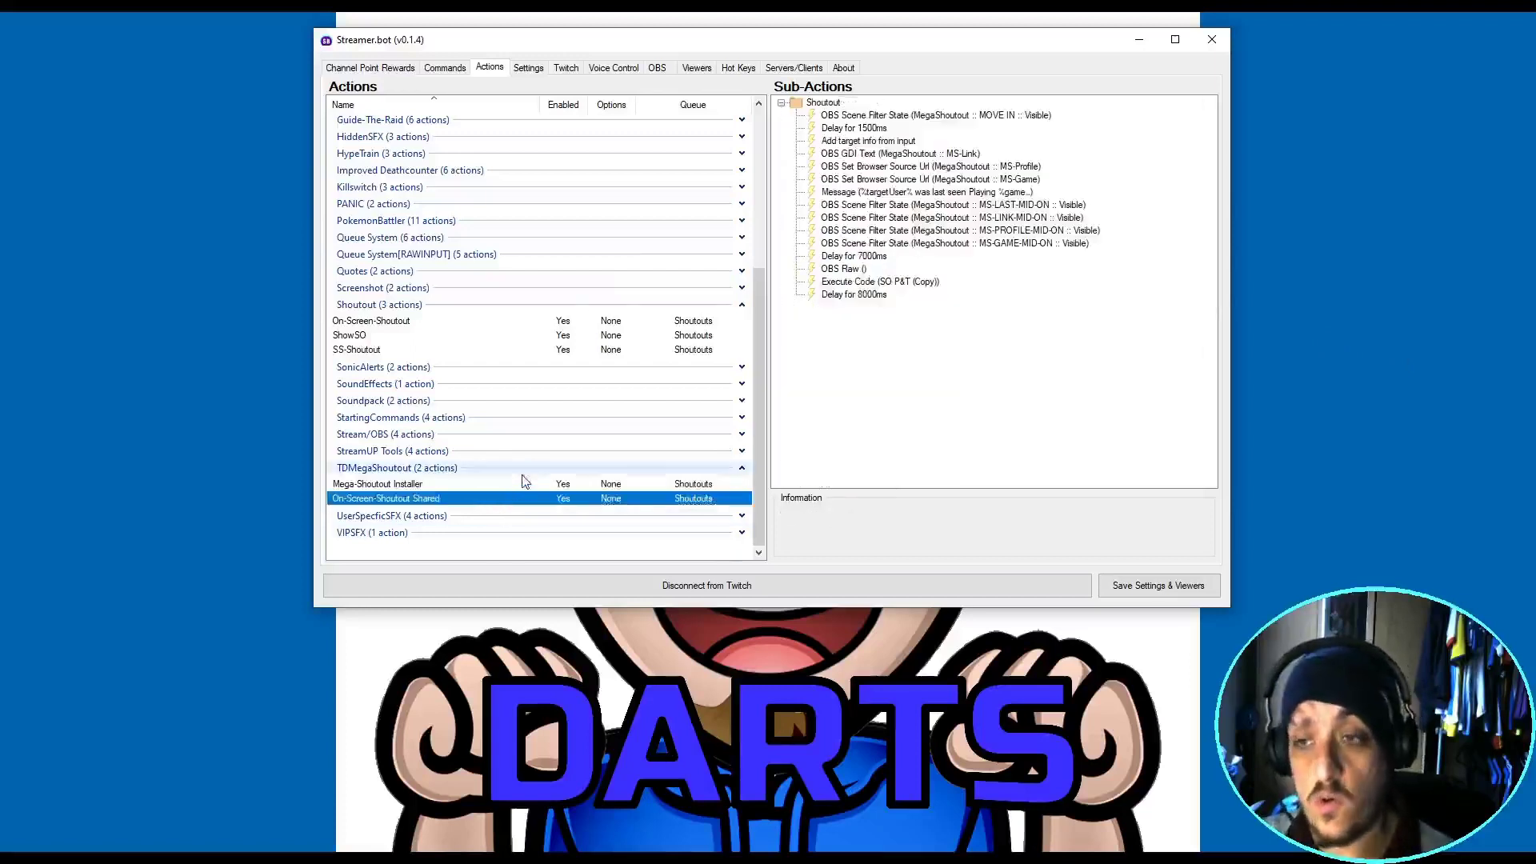
pyautogui.click(445, 484)
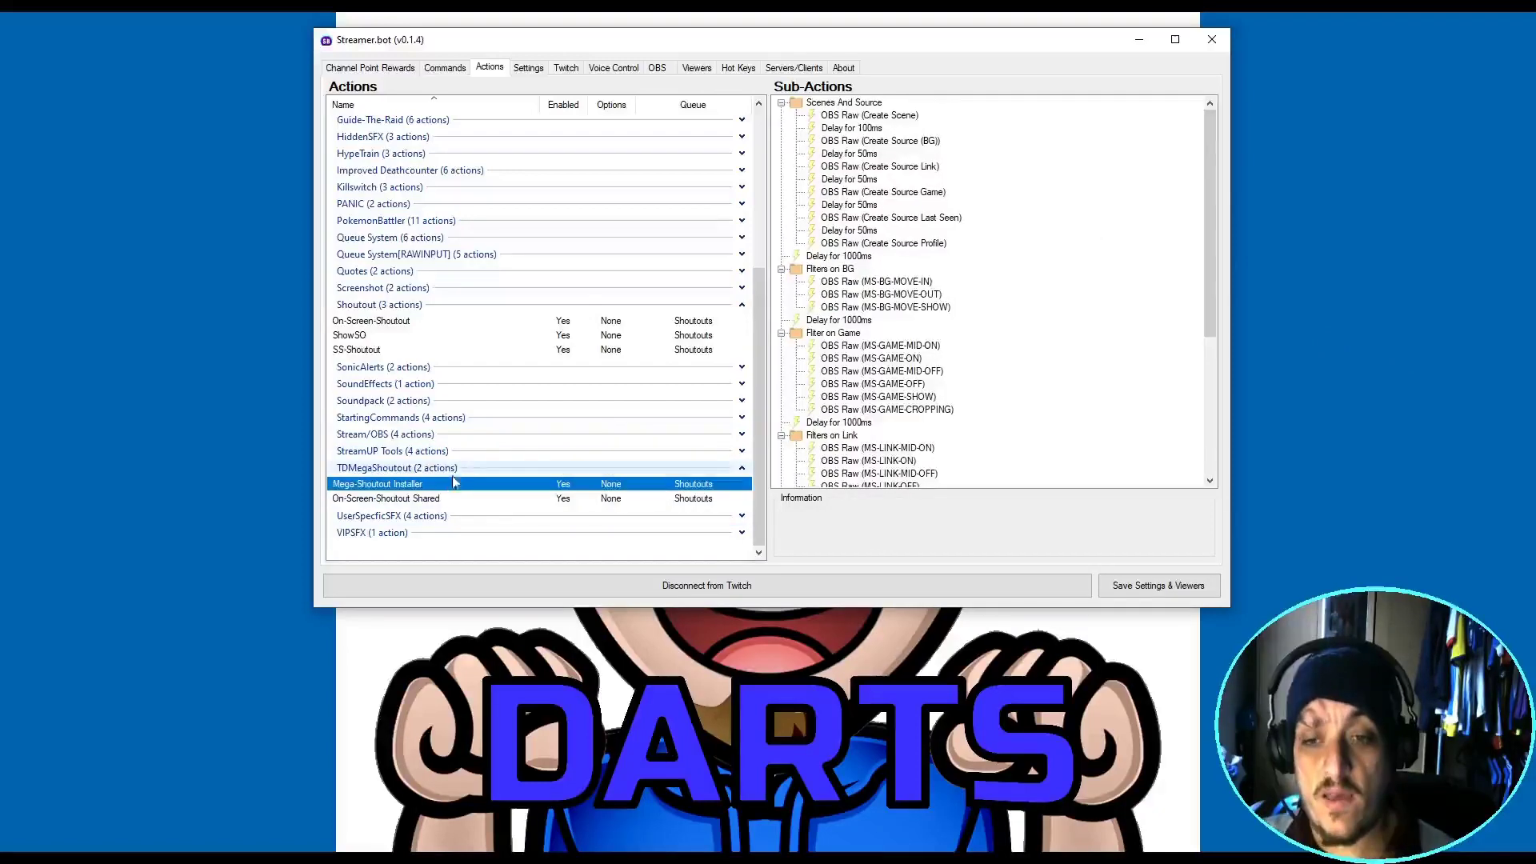
pyautogui.doubleClick(854, 384)
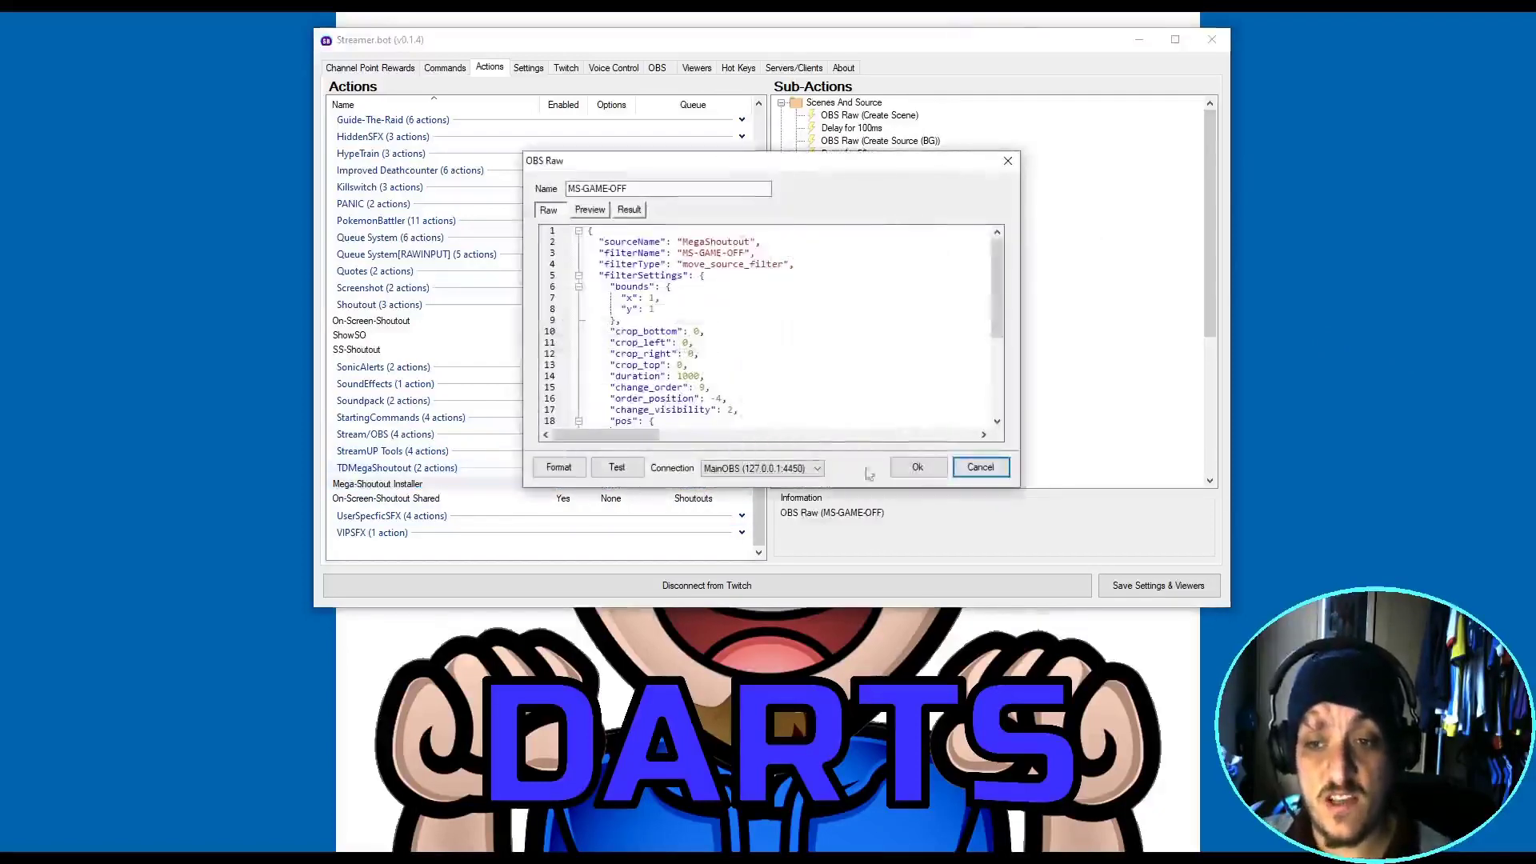
pyautogui.click(917, 467)
pyautogui.click(428, 498)
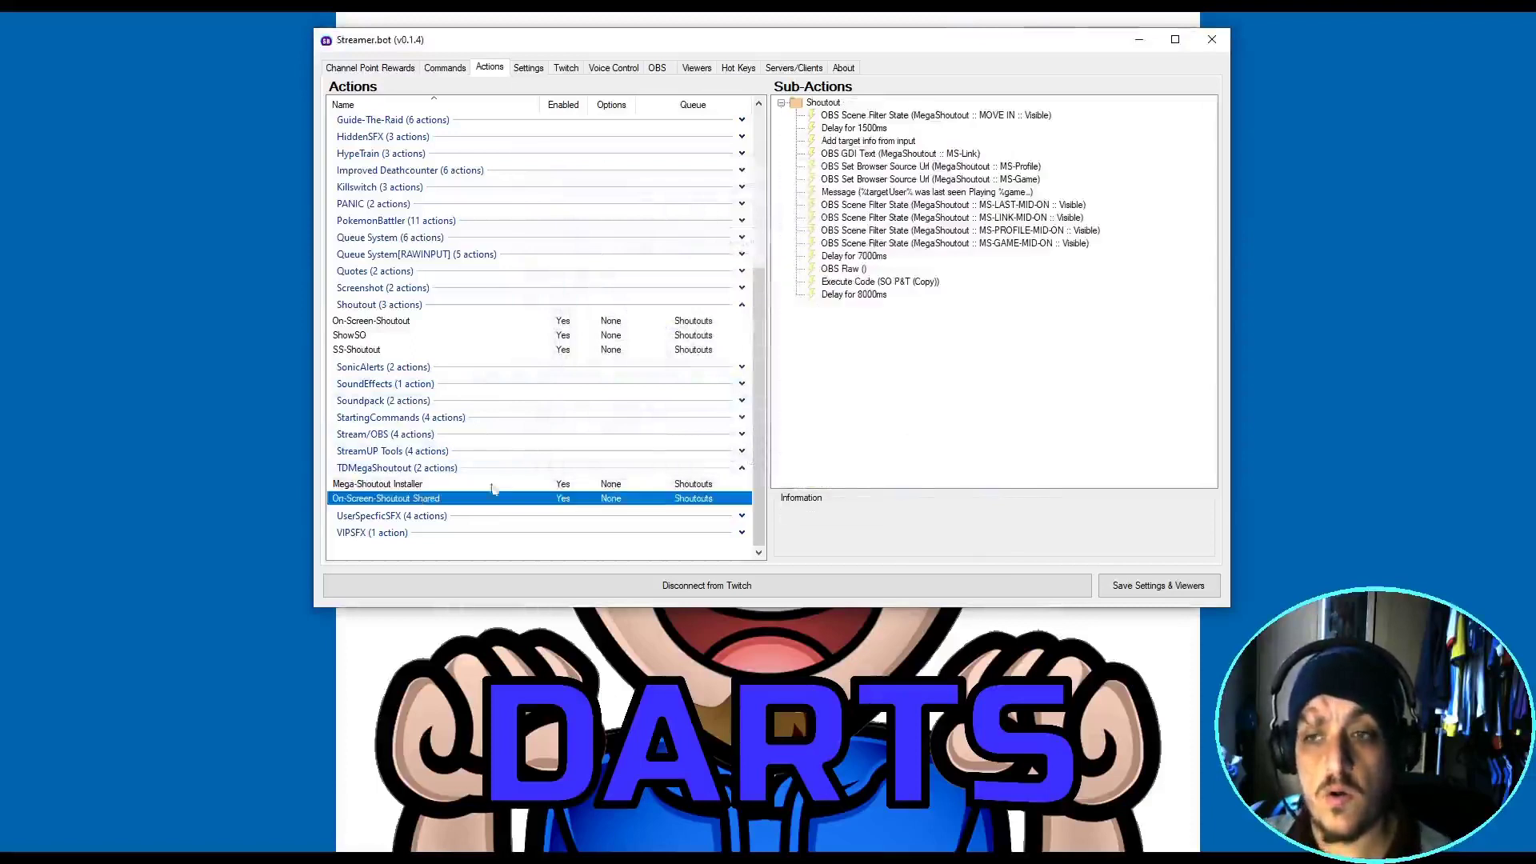
pyautogui.click(858, 117)
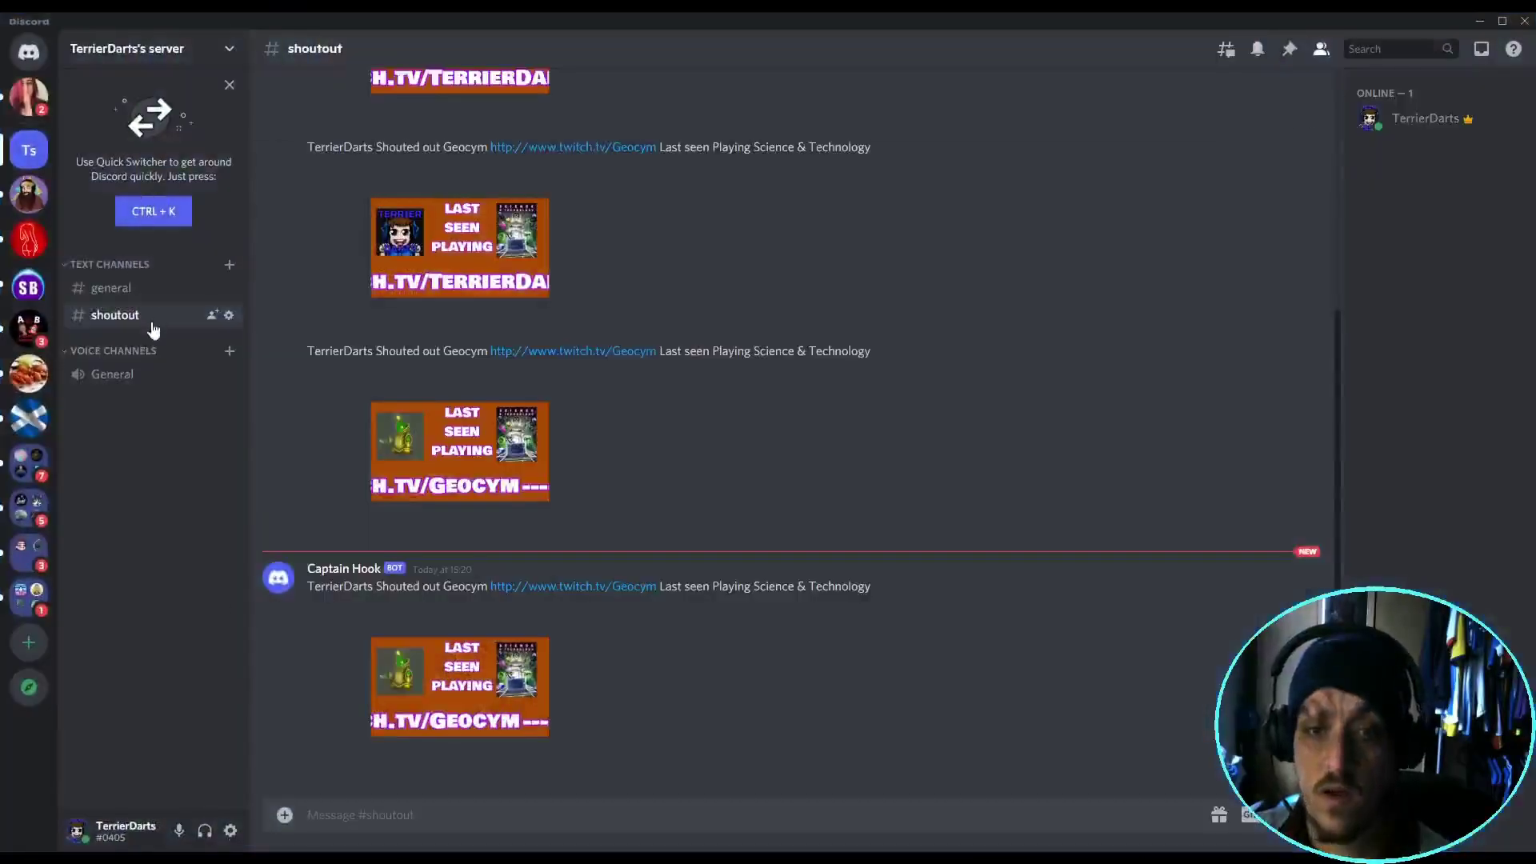
# Step: Copy the Captain Hook webhook URL from #shoutout's Integrations, deleting an accidentally created duplicate webhook
pyautogui.click(230, 315)
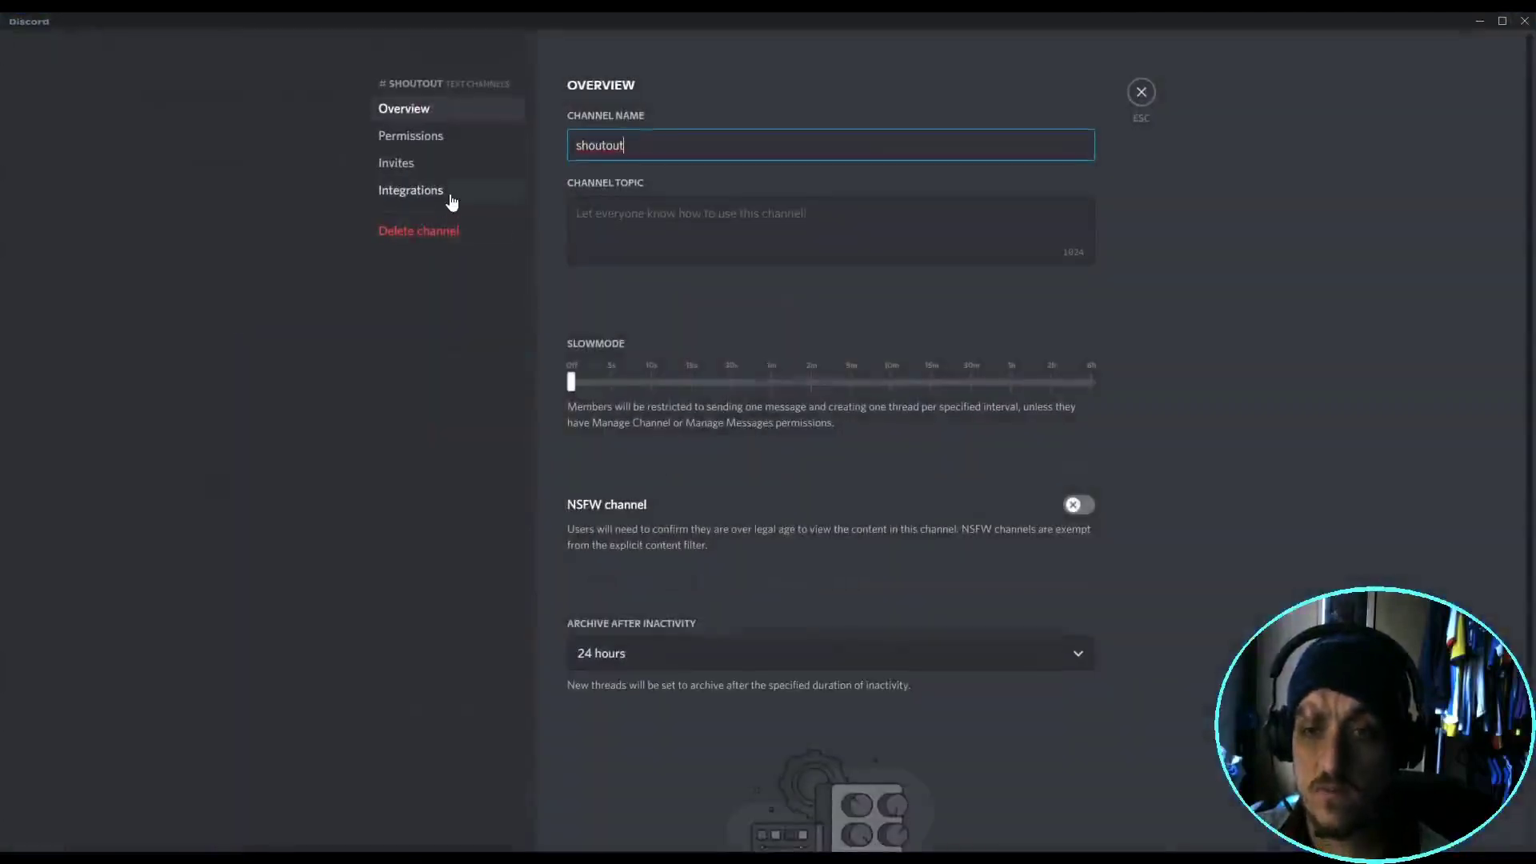
pyautogui.click(450, 195)
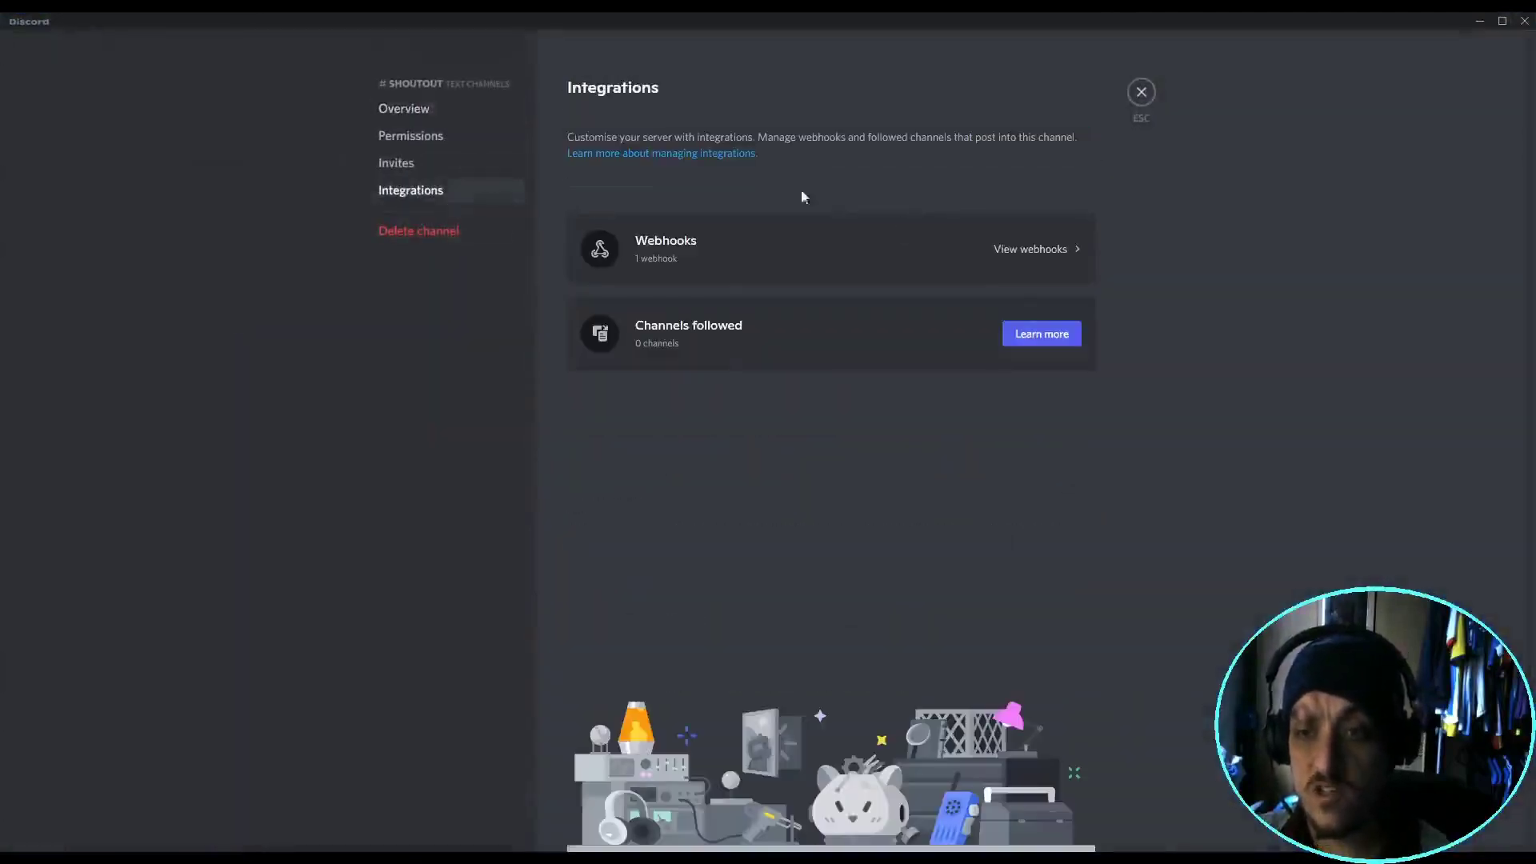
pyautogui.click(1030, 250)
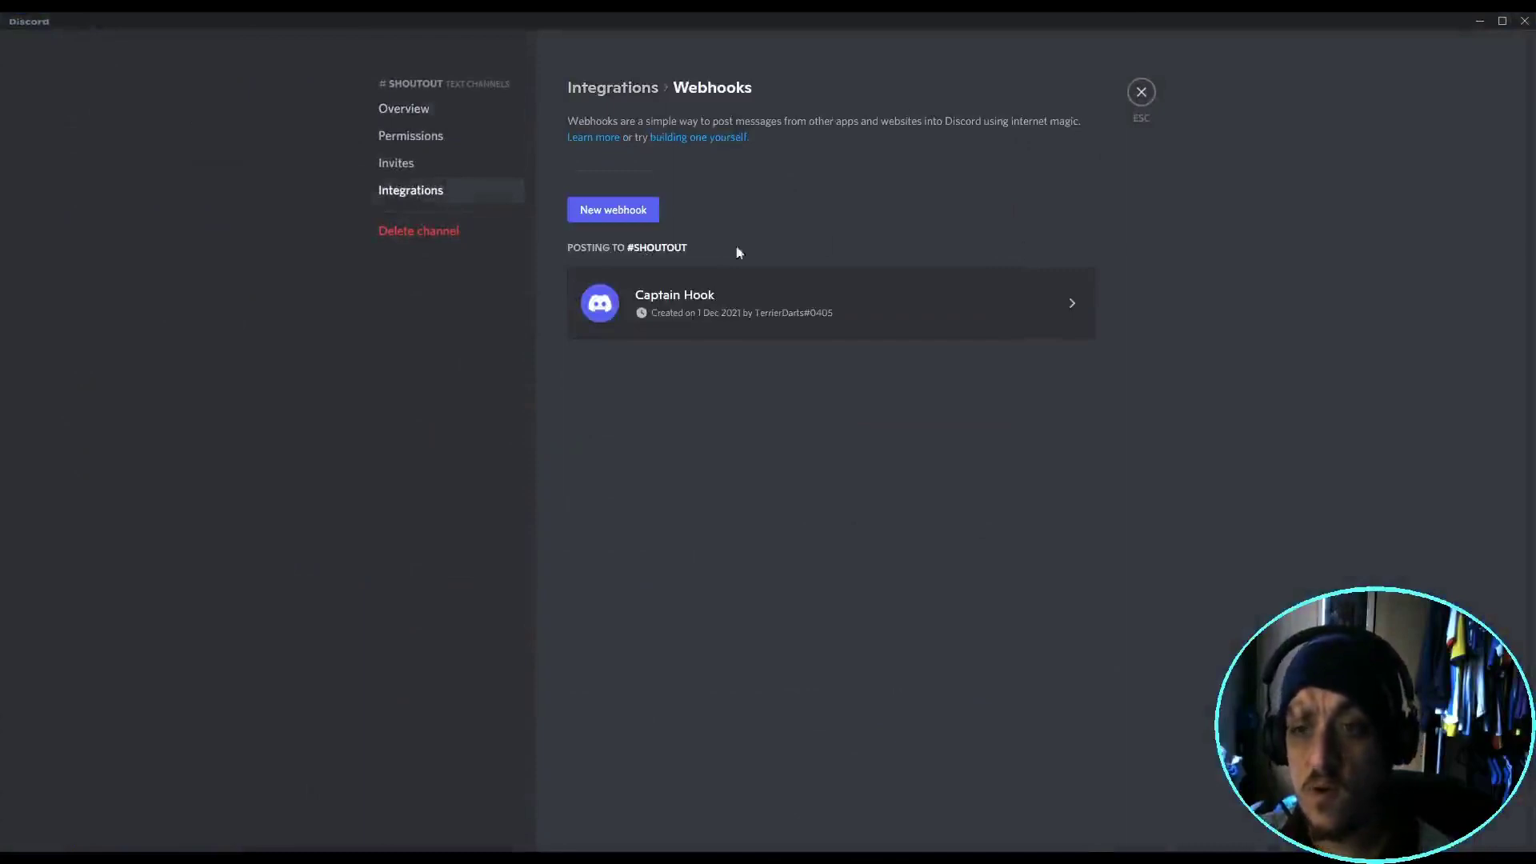
pyautogui.click(727, 316)
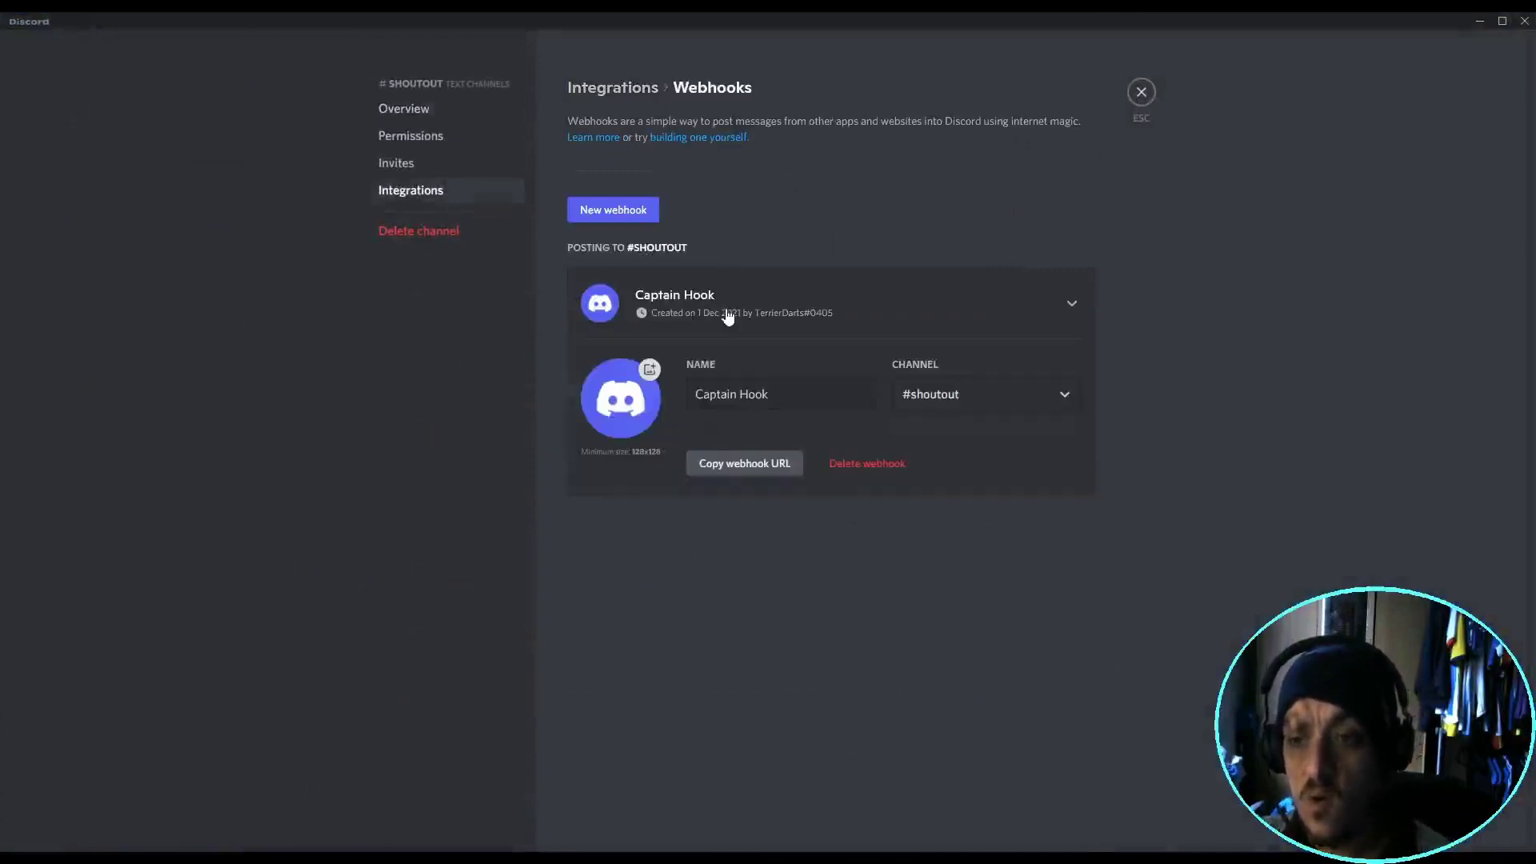
pyautogui.click(612, 212)
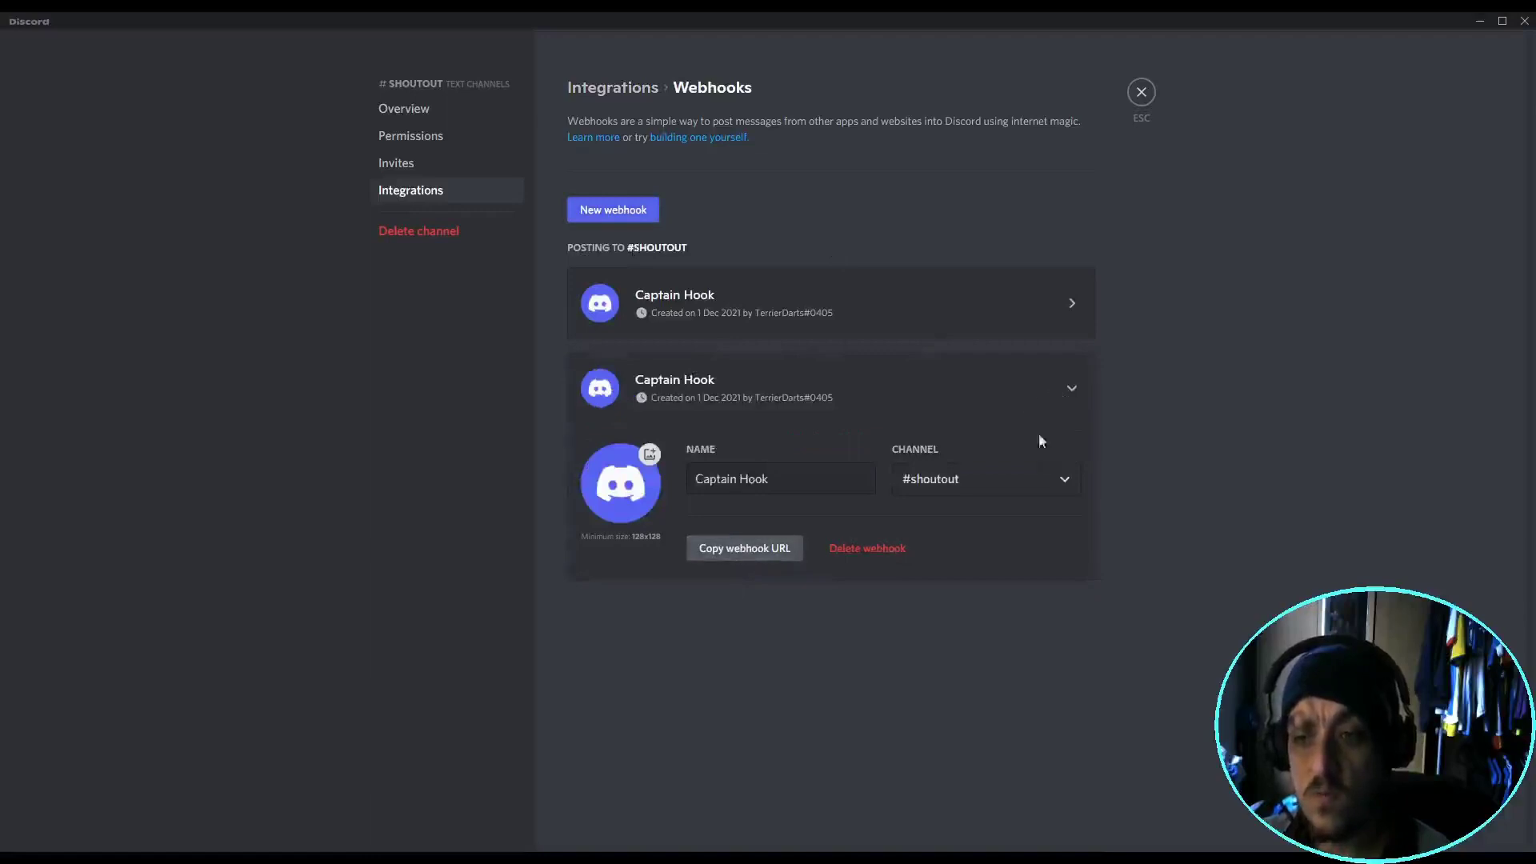
pyautogui.click(876, 548)
pyautogui.click(781, 467)
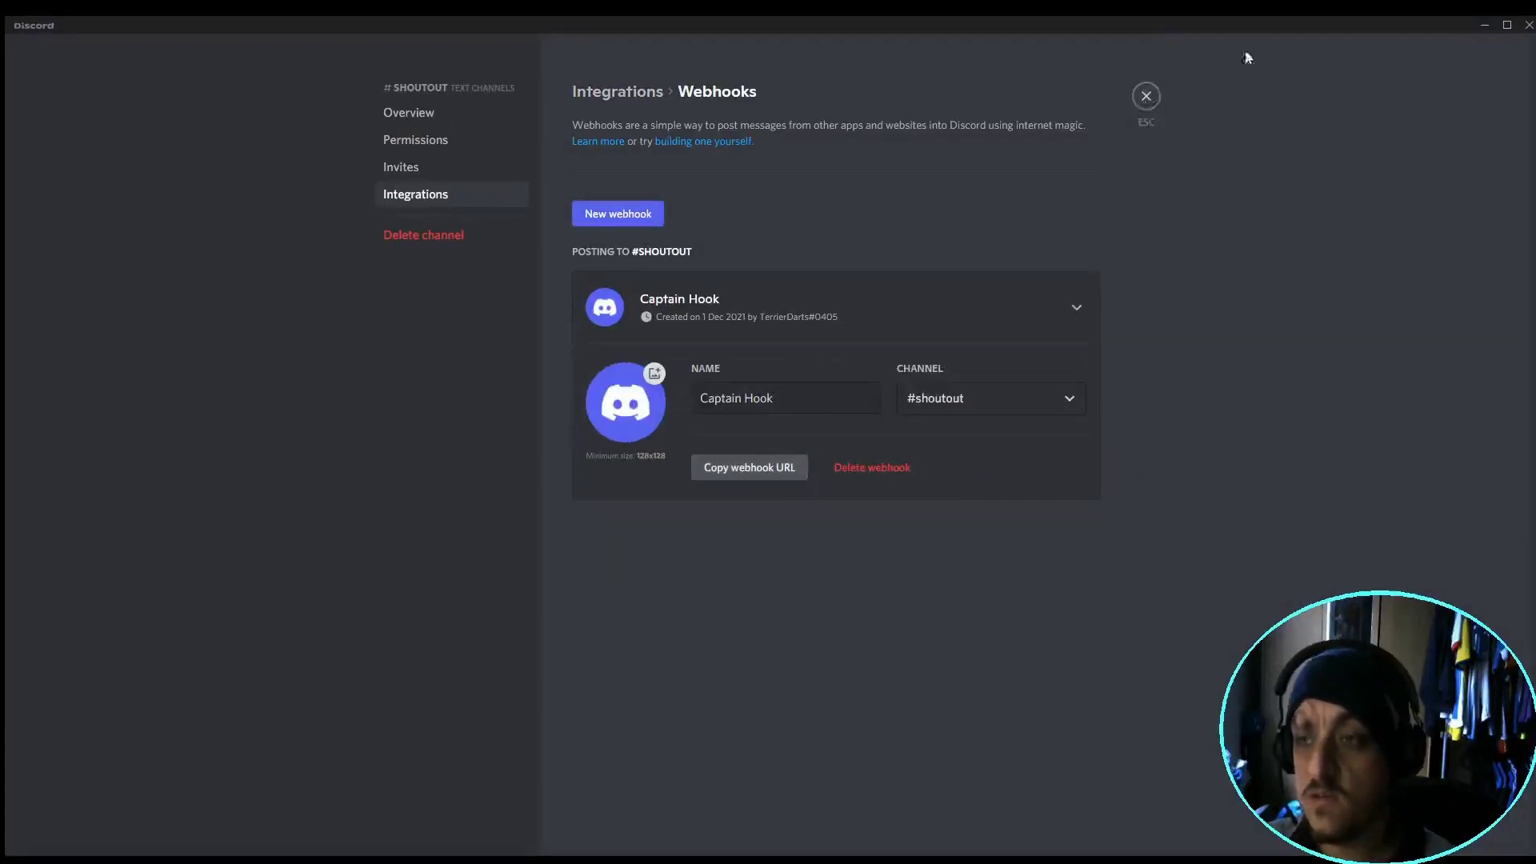
pyautogui.click(1494, 29)
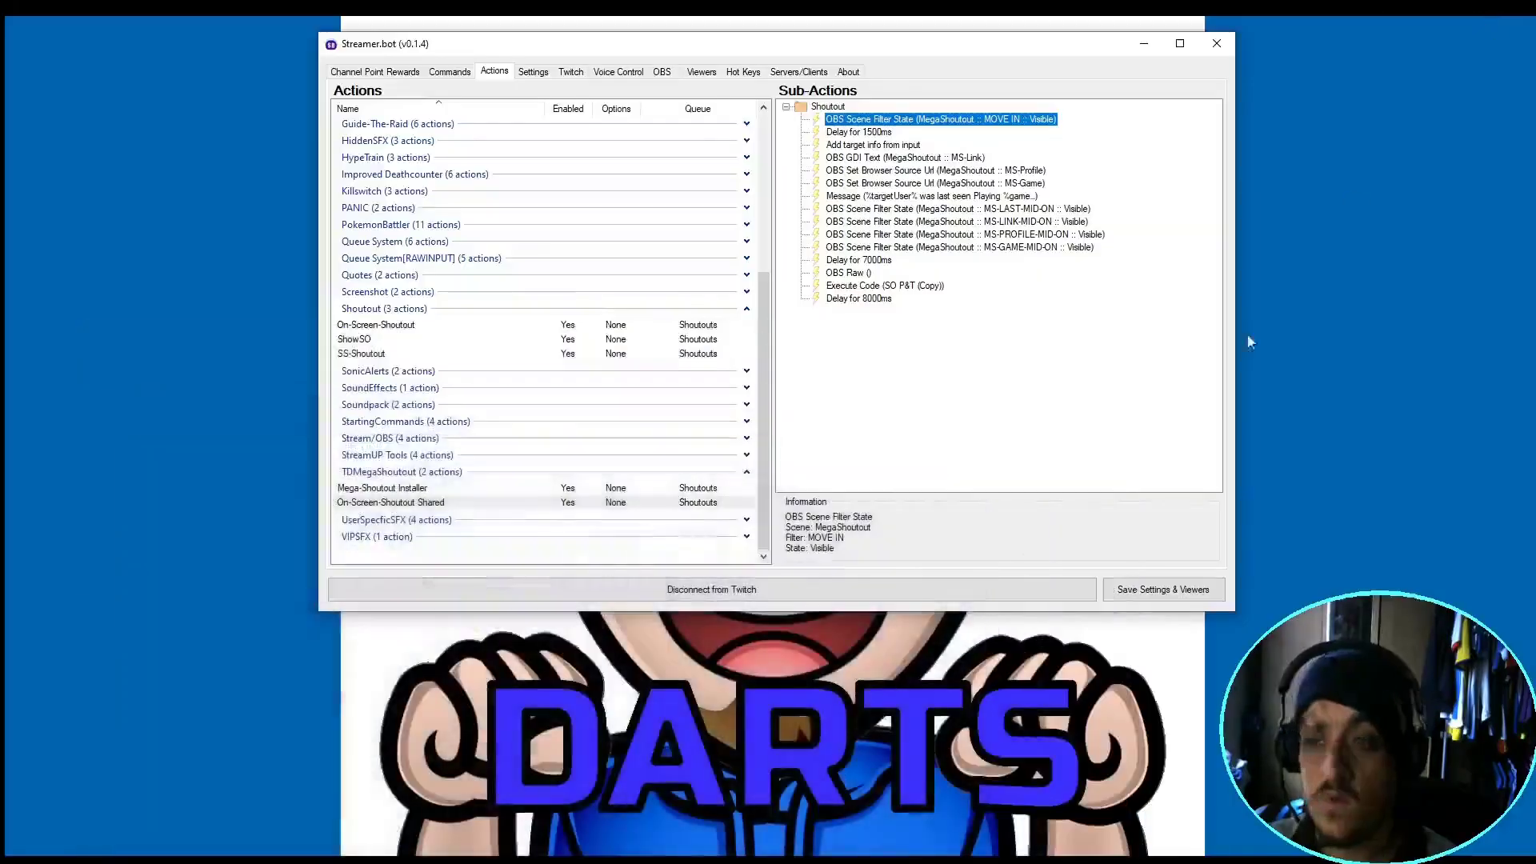
# Step: Blank the Webhook_link URL on line 11, check the line 13 FilePath, then Save and Compile
pyautogui.doubleClick(912, 283)
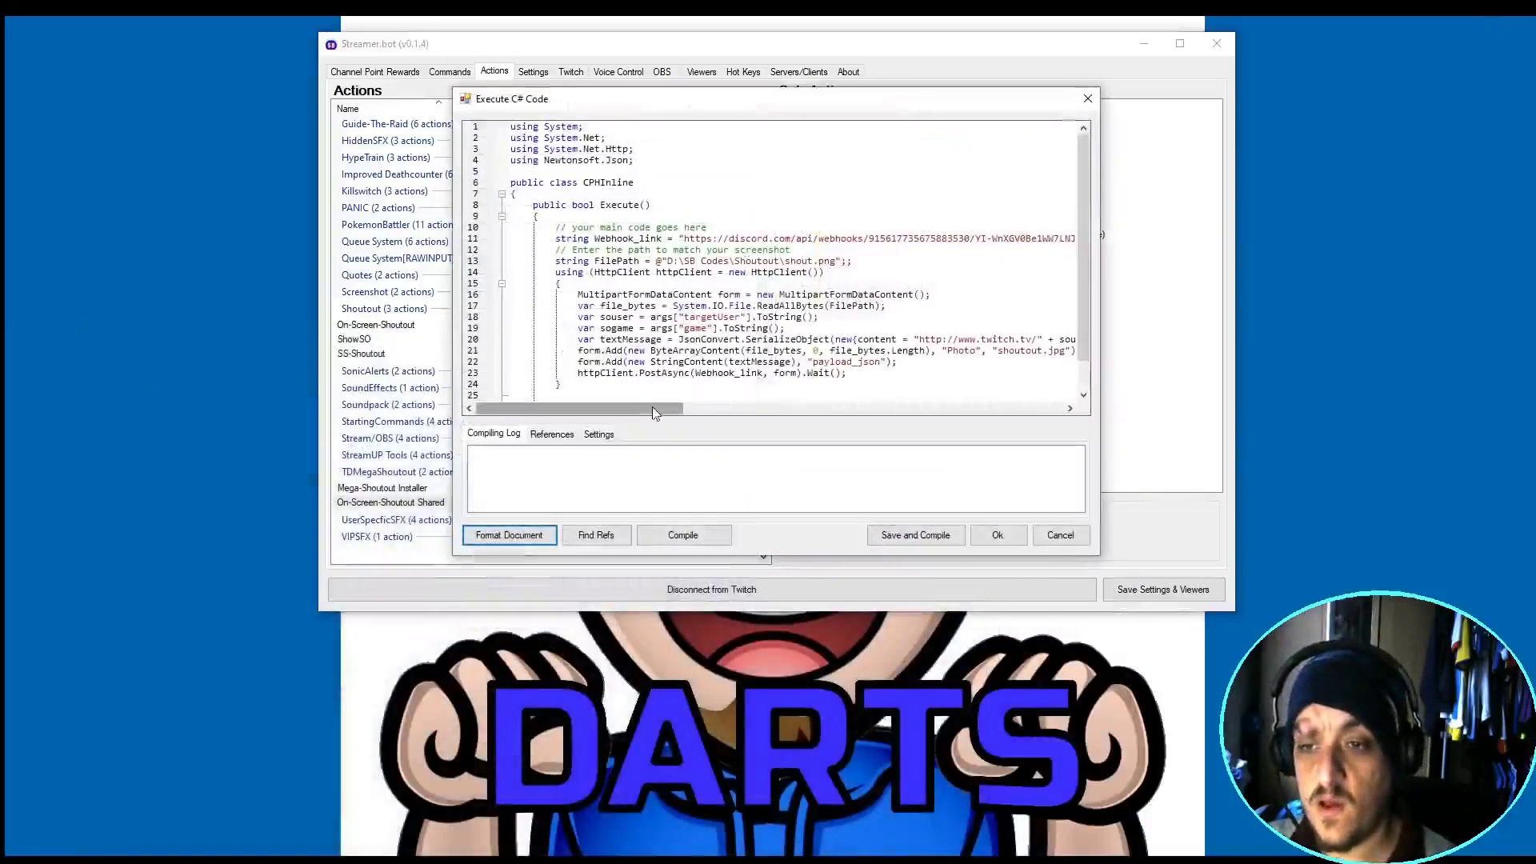
pyautogui.moveTo(684, 239); pyautogui.dragTo(1072, 240)
pyautogui.press('BackSpace')
pyautogui.moveTo(684, 239); pyautogui.dragTo(918, 238)
pyautogui.press('Delete')
pyautogui.press('Delete')
pyautogui.press('Delete')
pyautogui.press('Delete')
pyautogui.press('Delete')
pyautogui.press('Delete')
pyautogui.press('Delete')
pyautogui.press('Delete')
pyautogui.press('Delete')
pyautogui.press('Delete')
pyautogui.press('Delete')
pyautogui.press('Delete')
pyautogui.press('Delete')
pyautogui.press('Delete')
pyautogui.press('Delete')
pyautogui.press('Delete')
pyautogui.press('Delete')
pyautogui.press('Delete')
pyautogui.press('Delete')
pyautogui.press('Delete')
pyautogui.press('Delete')
pyautogui.press('Delete')
pyautogui.press('Delete')
pyautogui.press('Delete')
pyautogui.press('Delete')
pyautogui.press('Delete')
pyautogui.press('Delete')
pyautogui.press('Delete')
pyautogui.press('Delete')
pyautogui.press('Delete')
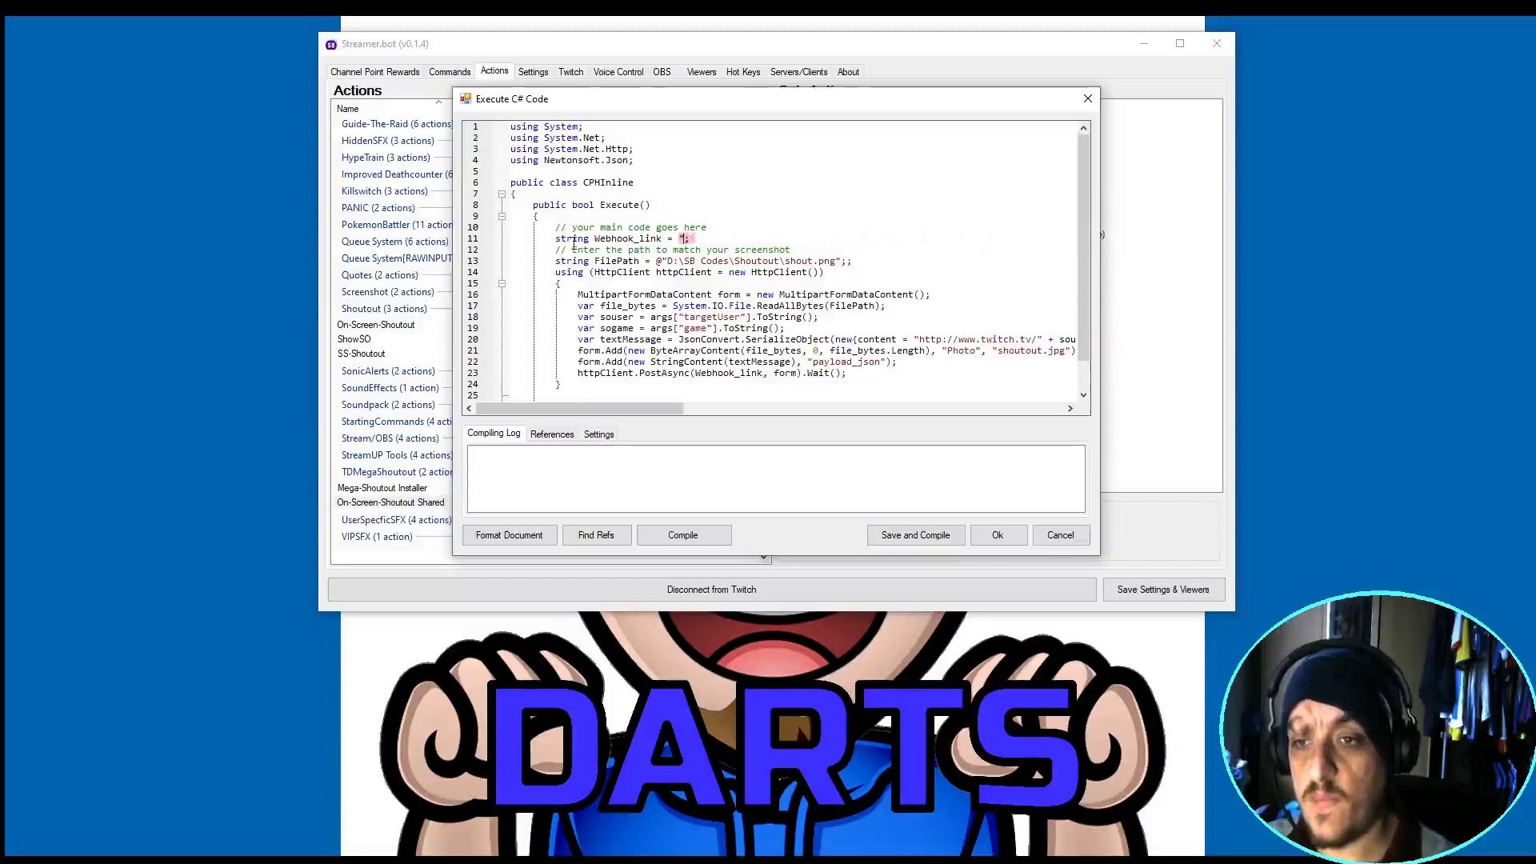
pyautogui.moveTo(555, 238); pyautogui.dragTo(724, 241)
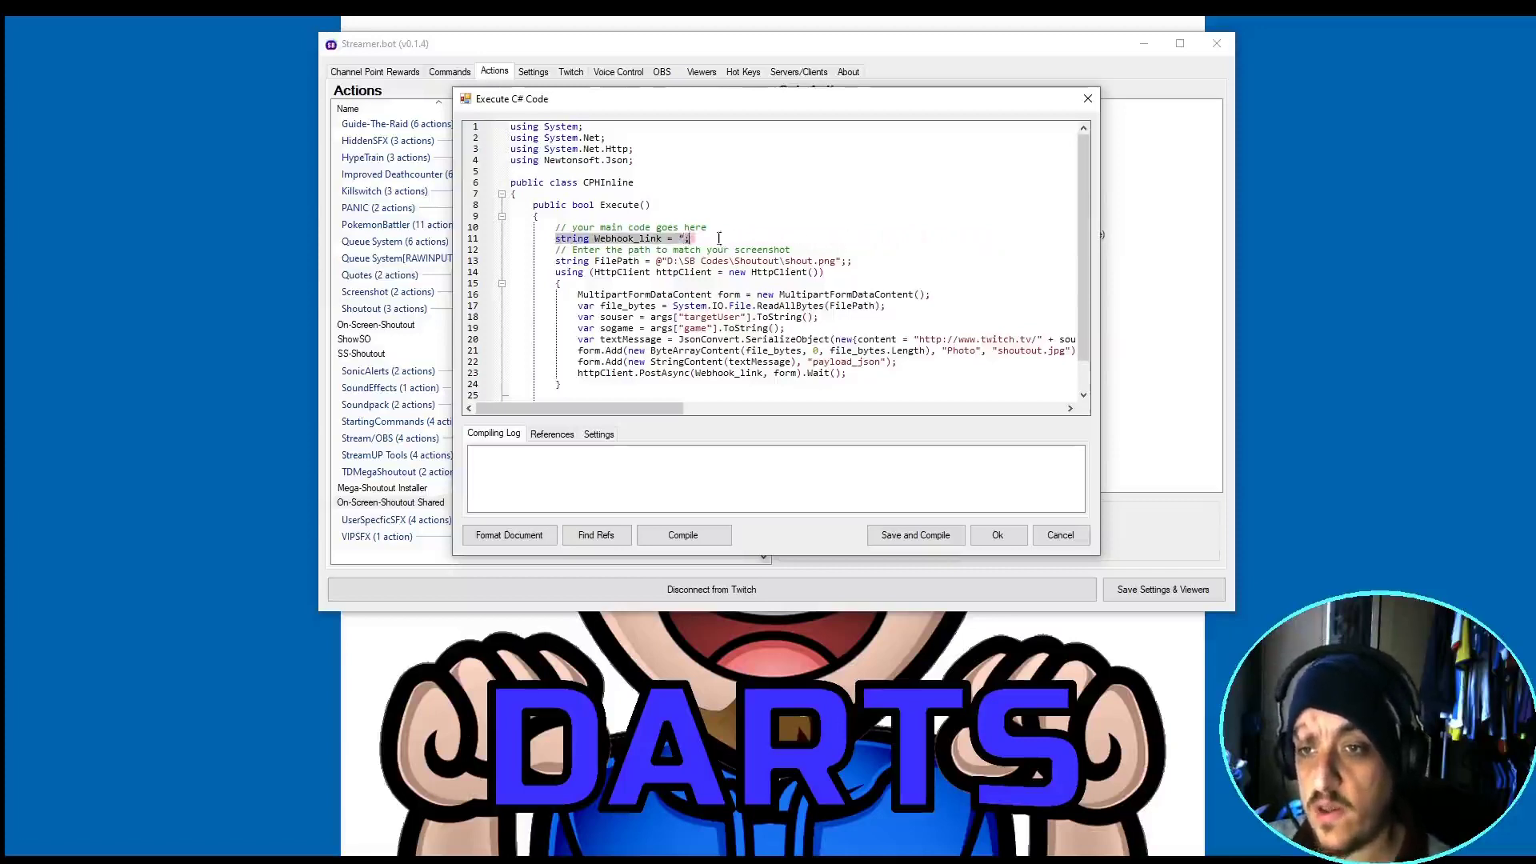
pyautogui.press('Left')
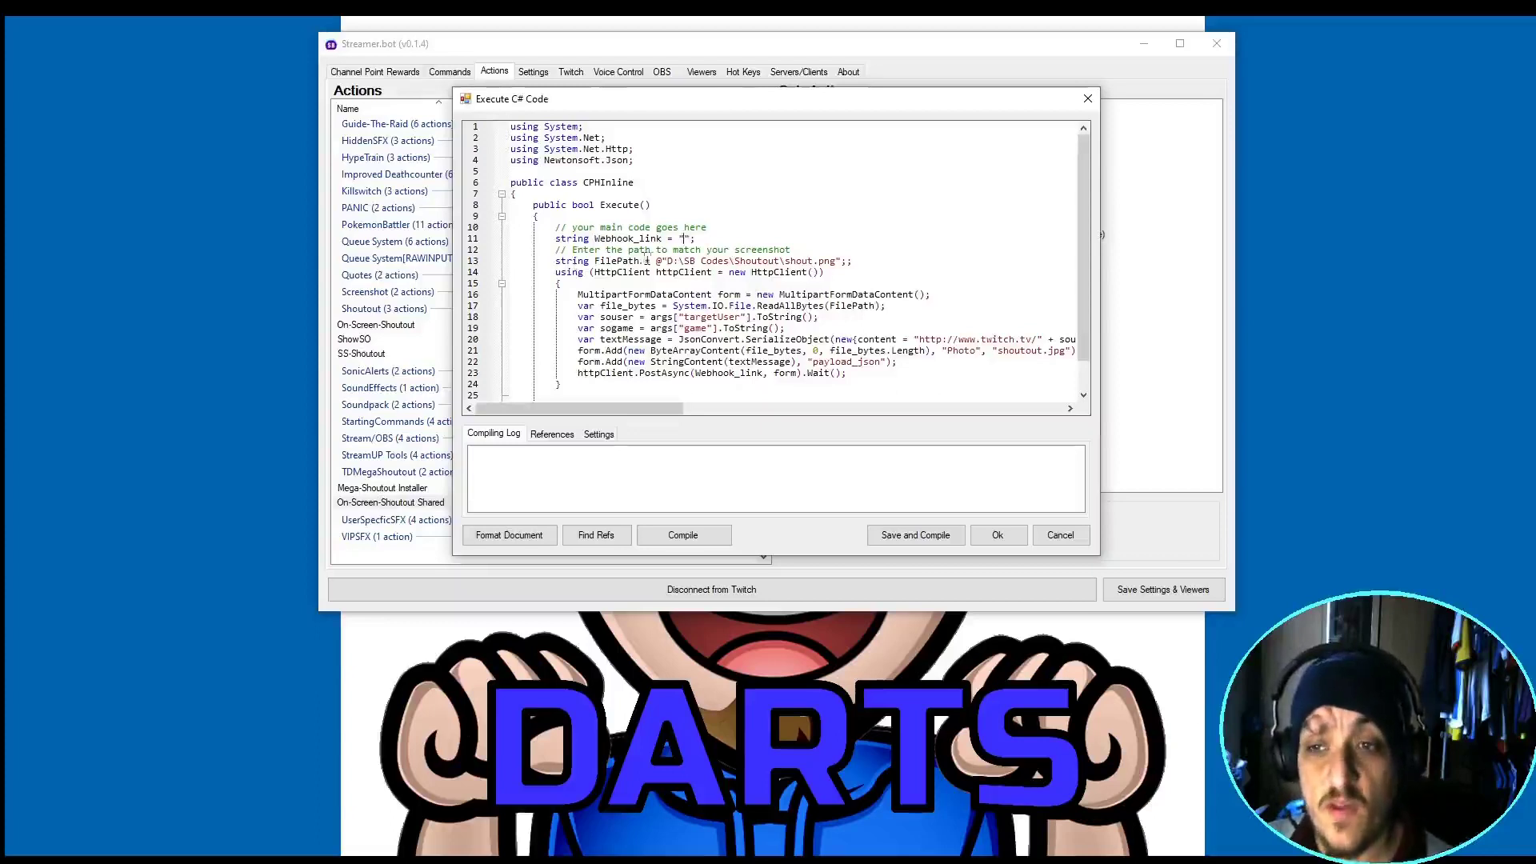
pyautogui.moveTo(649, 261); pyautogui.dragTo(852, 266)
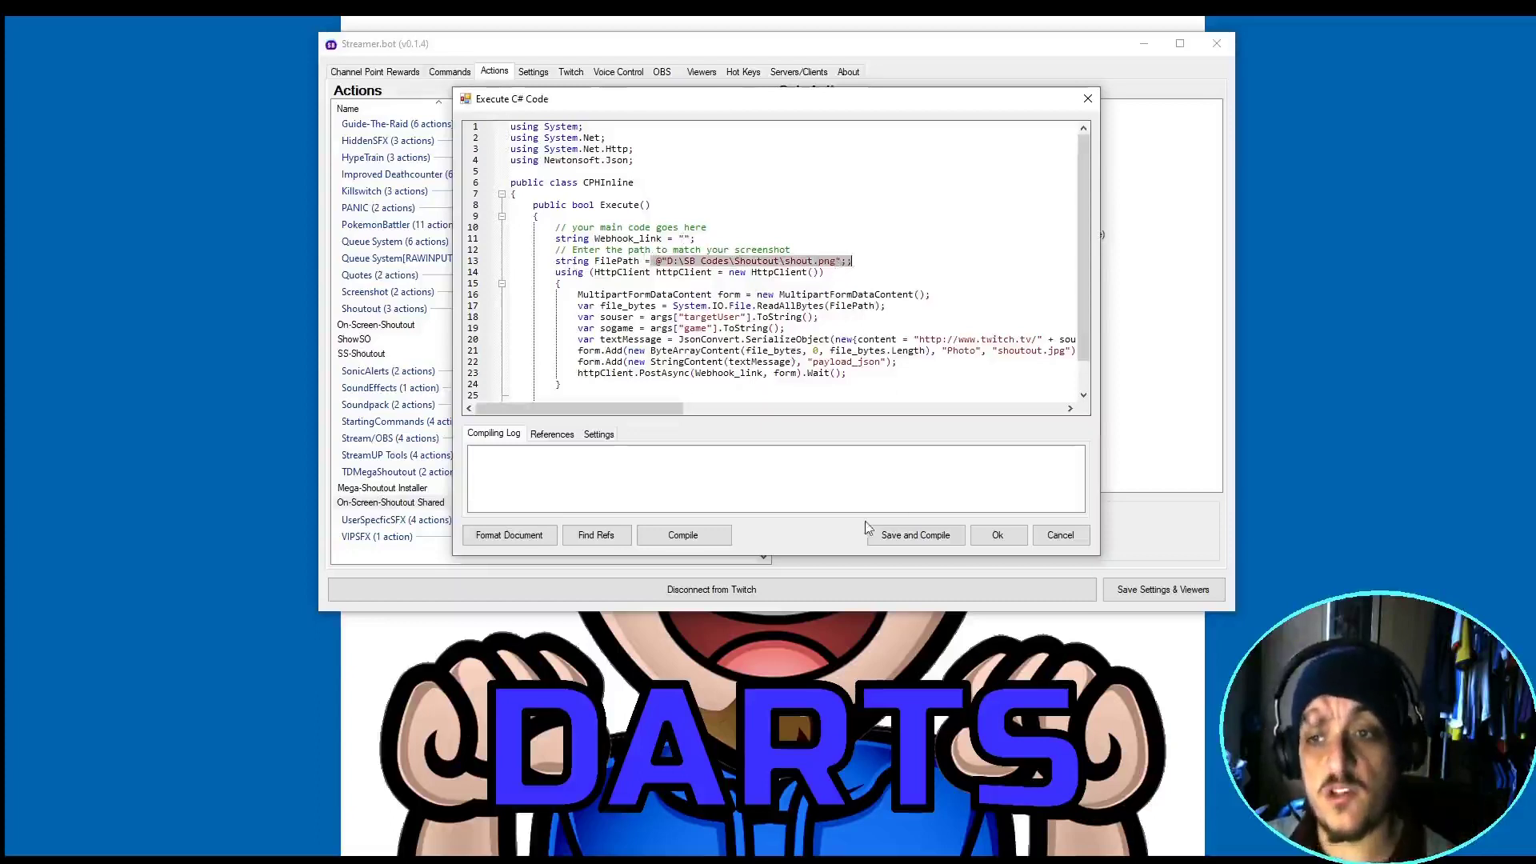
pyautogui.click(912, 540)
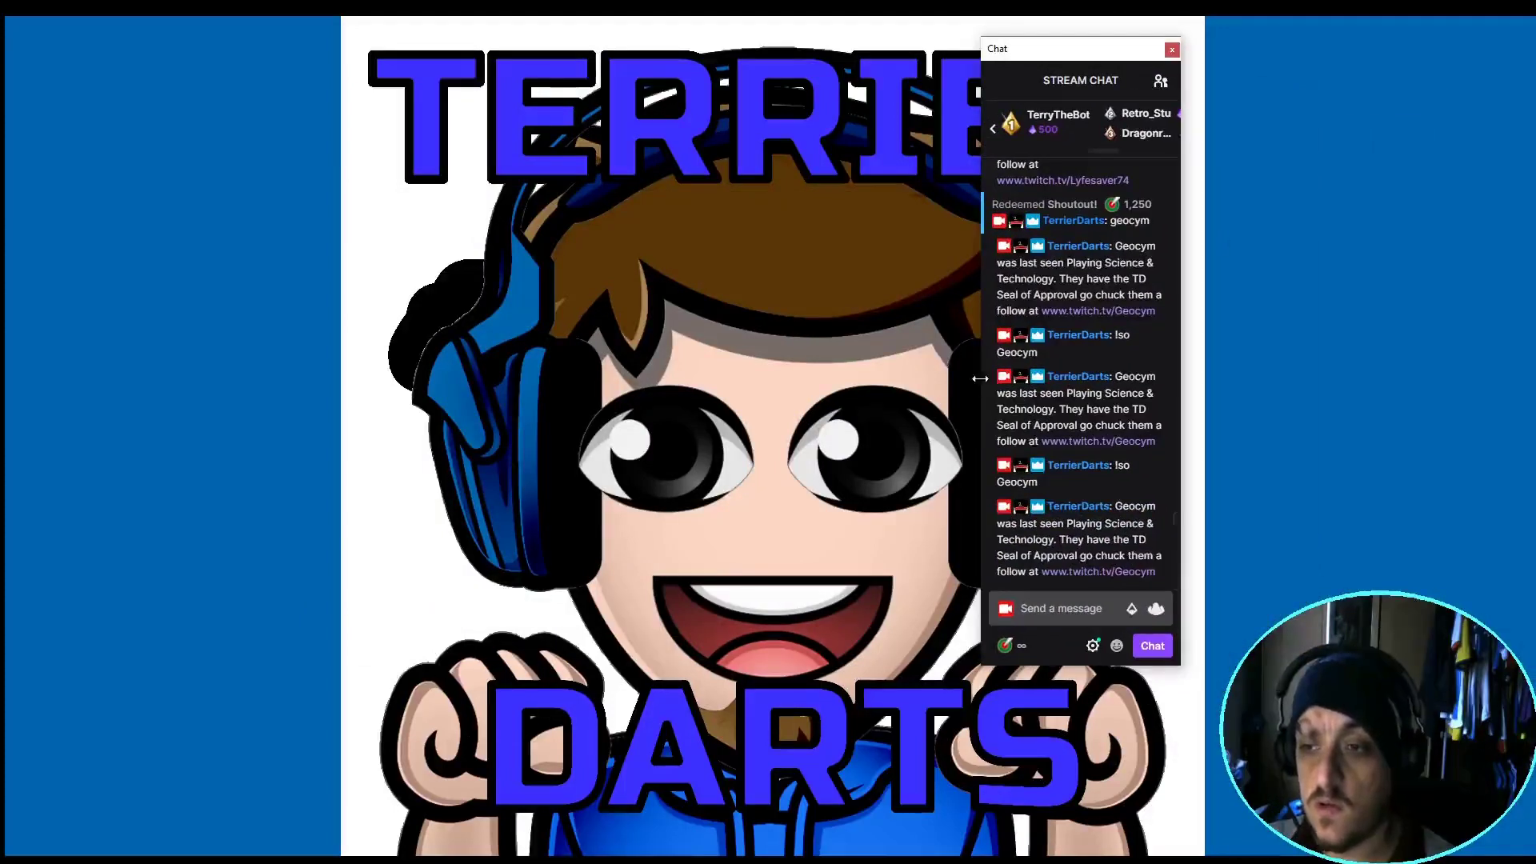
# Step: Redeem the Shoutout! channel-points reward in the widened Twitch chat, entering the target streamer's name
pyautogui.moveTo(983, 385); pyautogui.dragTo(728, 385)
pyautogui.click(775, 644)
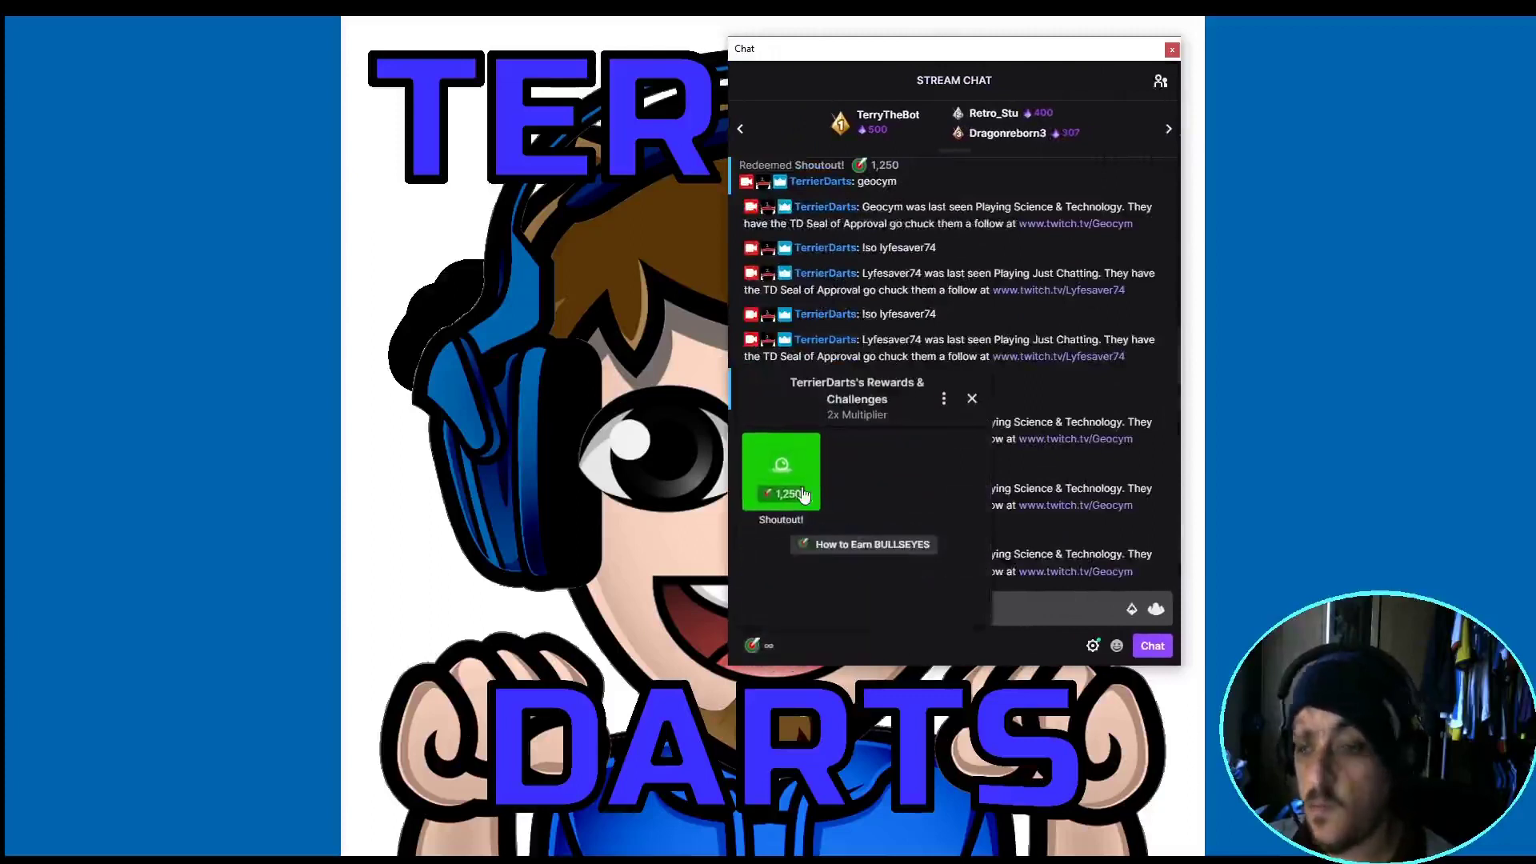
pyautogui.click(810, 506)
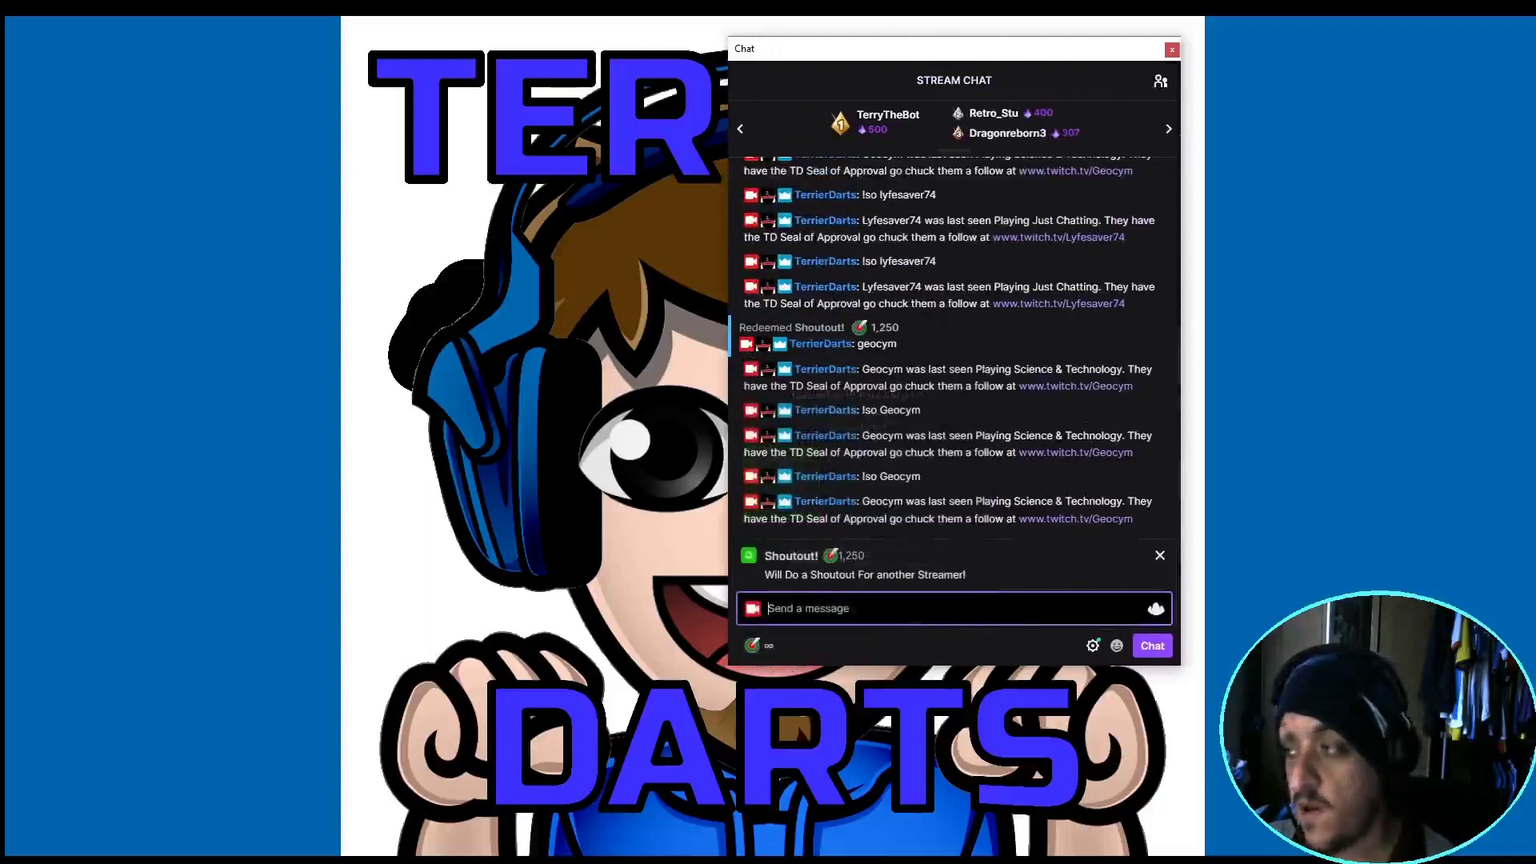
pyautogui.write('Ly')
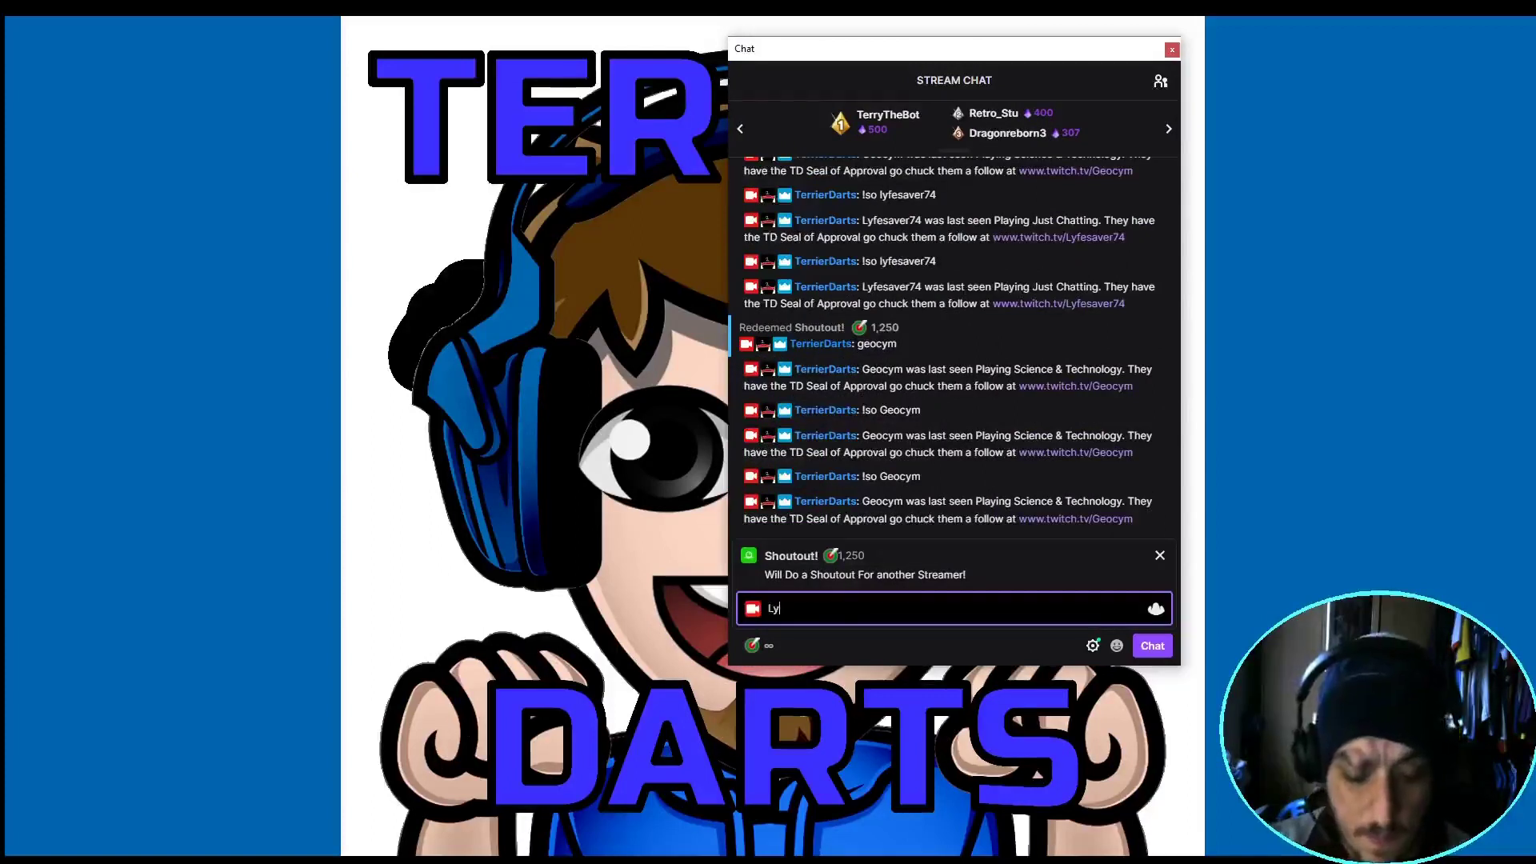
pyautogui.write('fesaver')
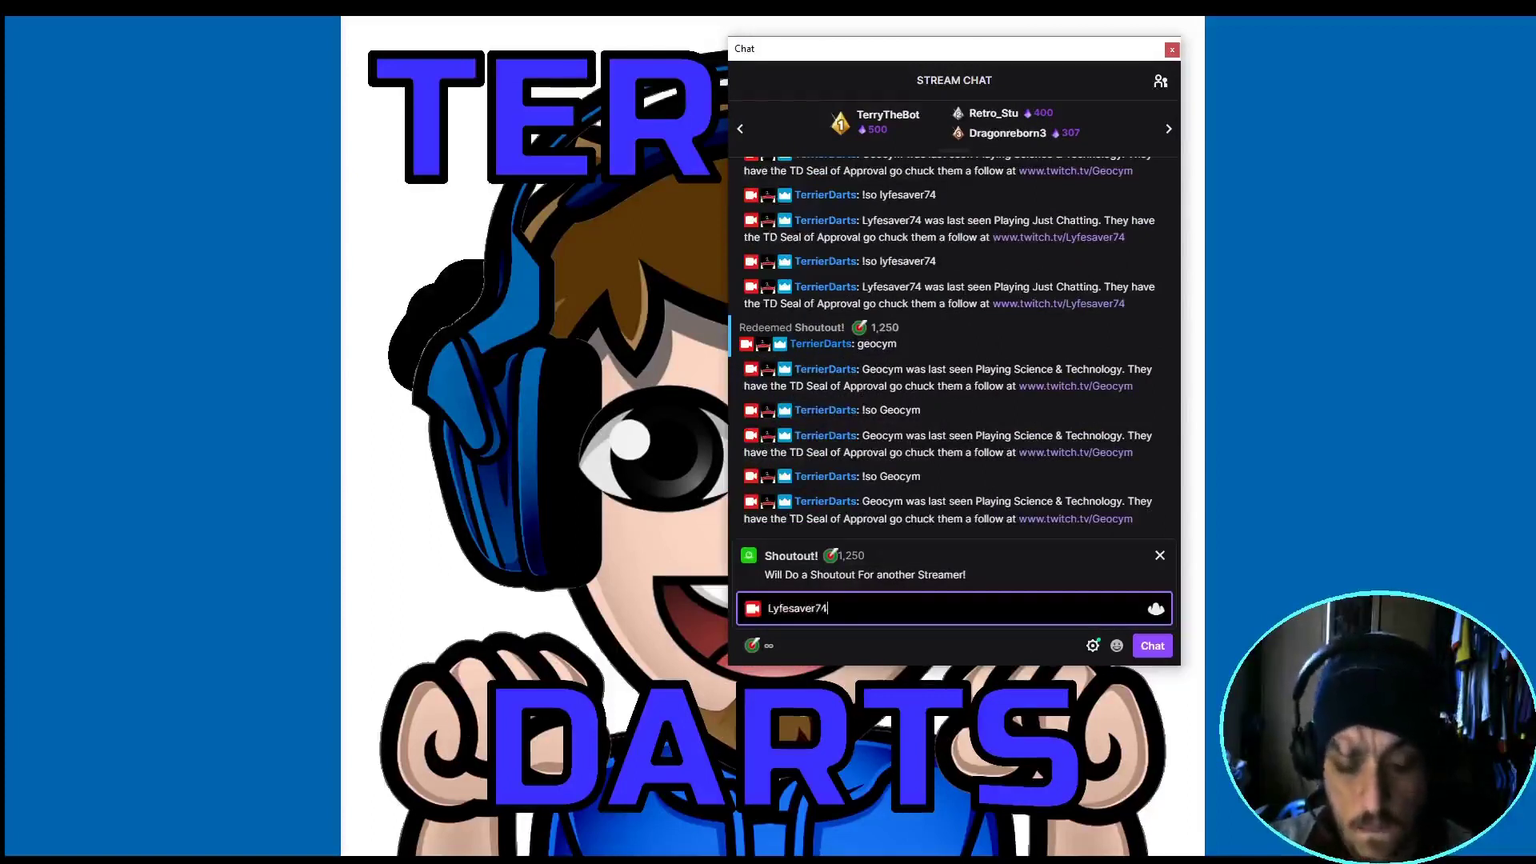
pyautogui.write('74')
pyautogui.click(1150, 646)
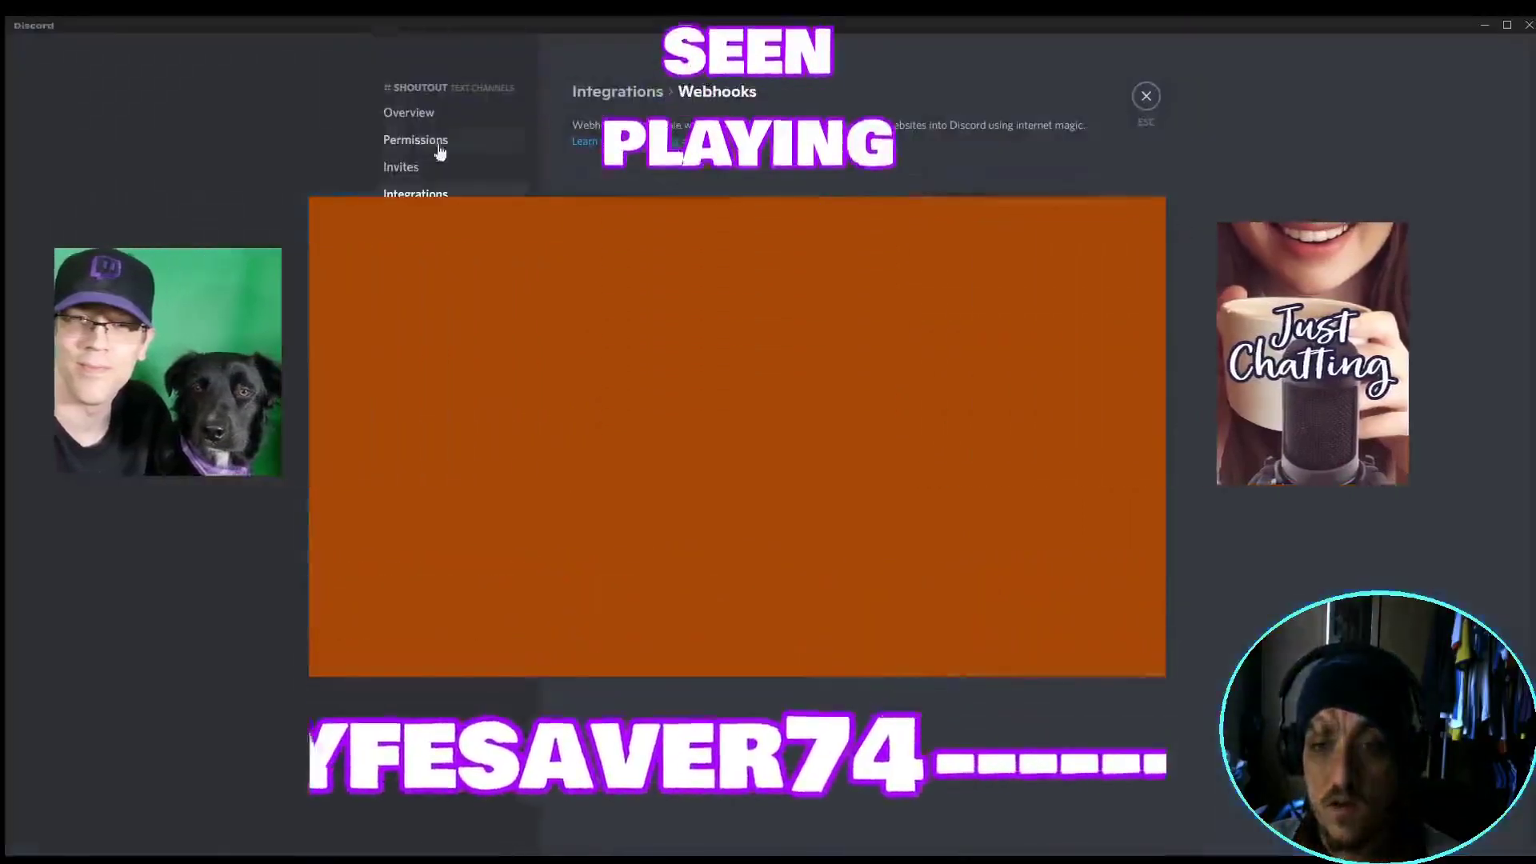
# Step: Close the webhook settings and review the new shoutout message posted in #shoutout
pyautogui.click(1146, 95)
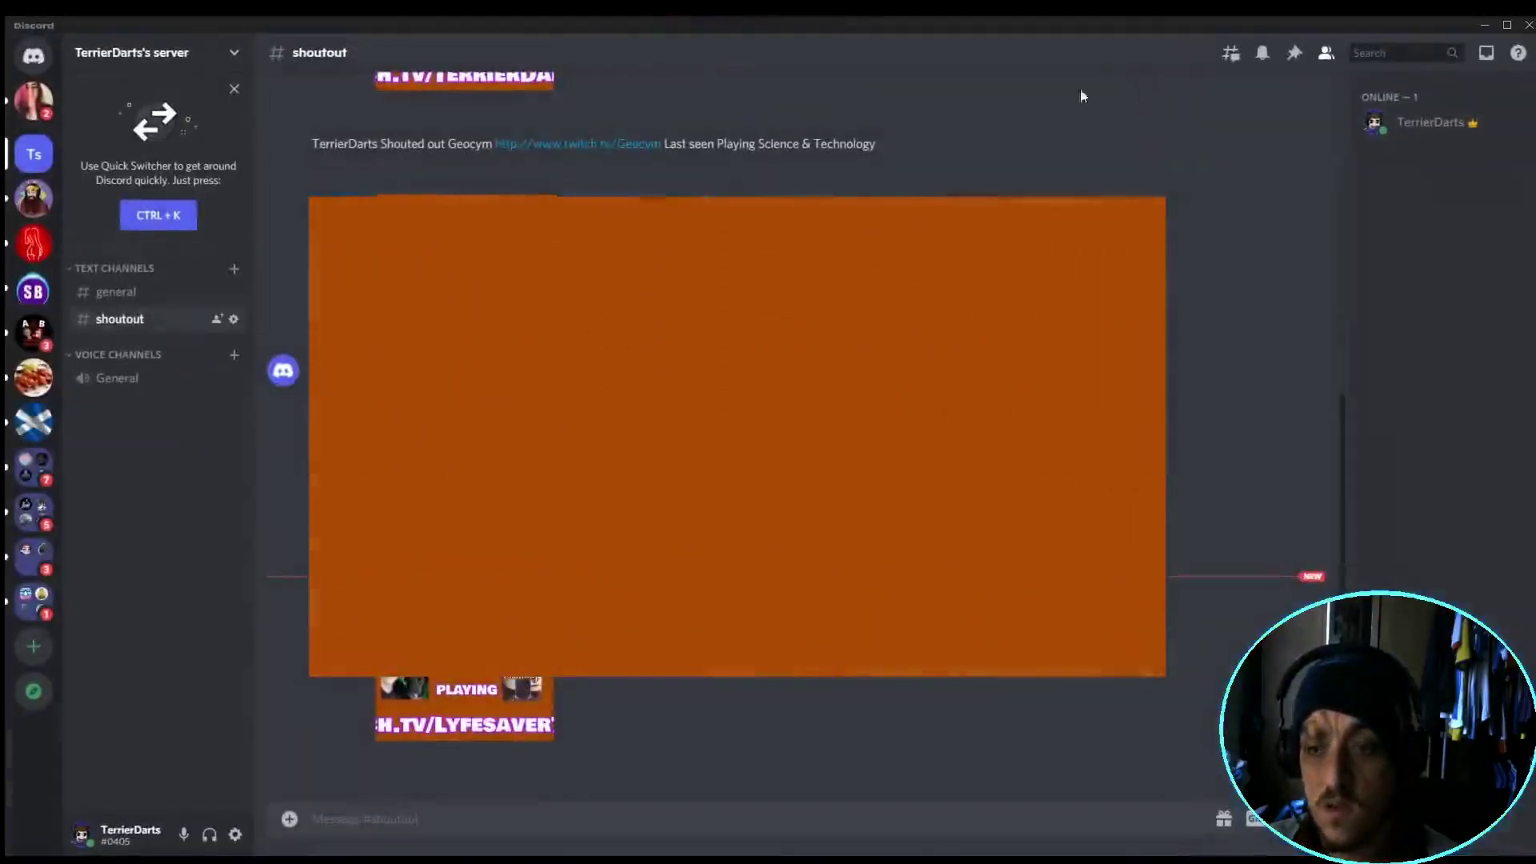
pyautogui.moveTo(312, 590); pyautogui.dragTo(942, 618)
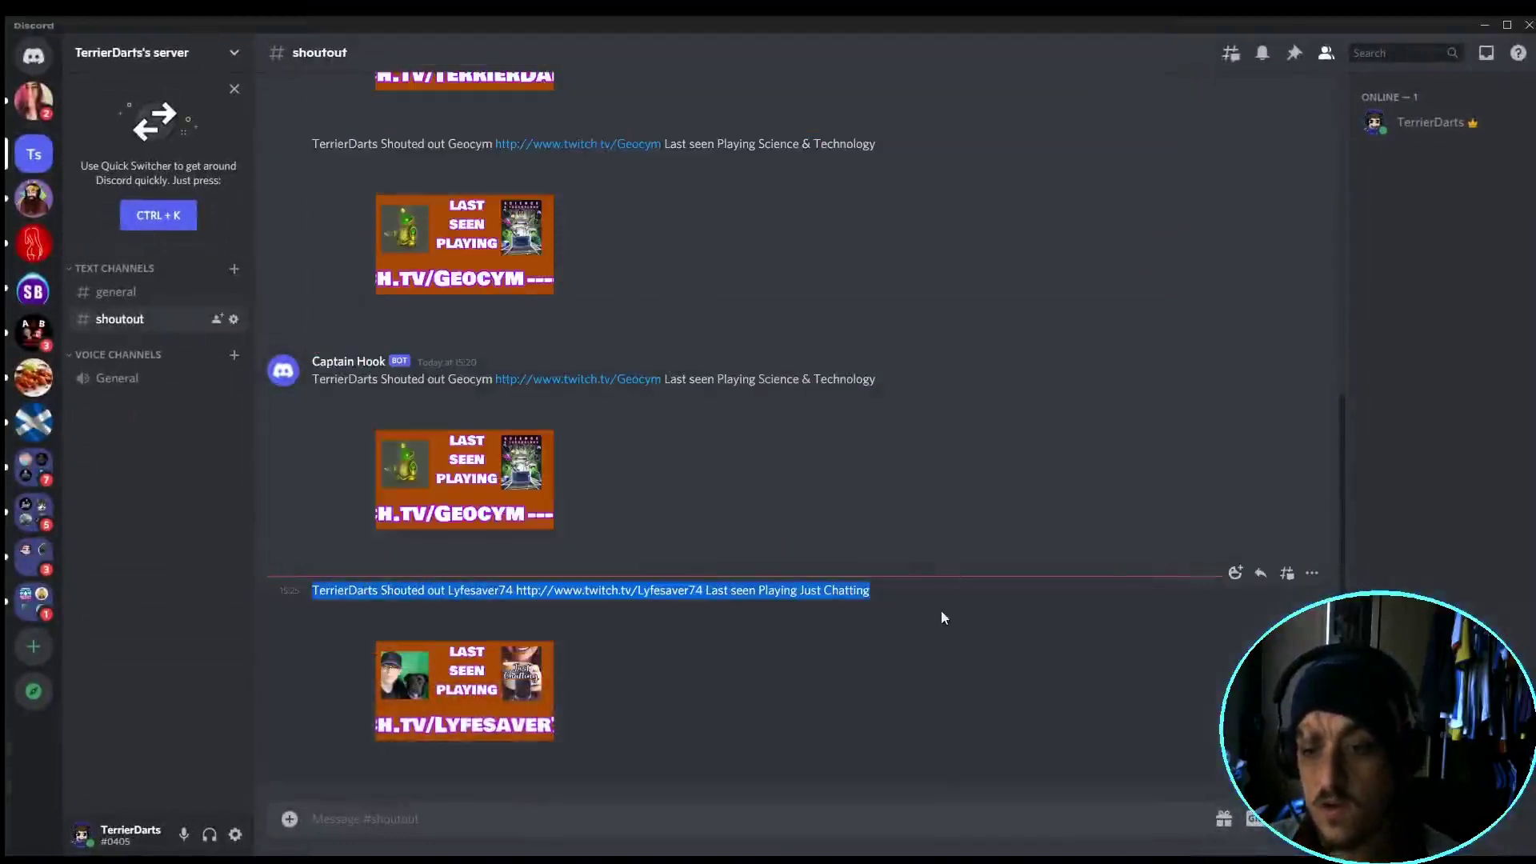
pyautogui.click(557, 788)
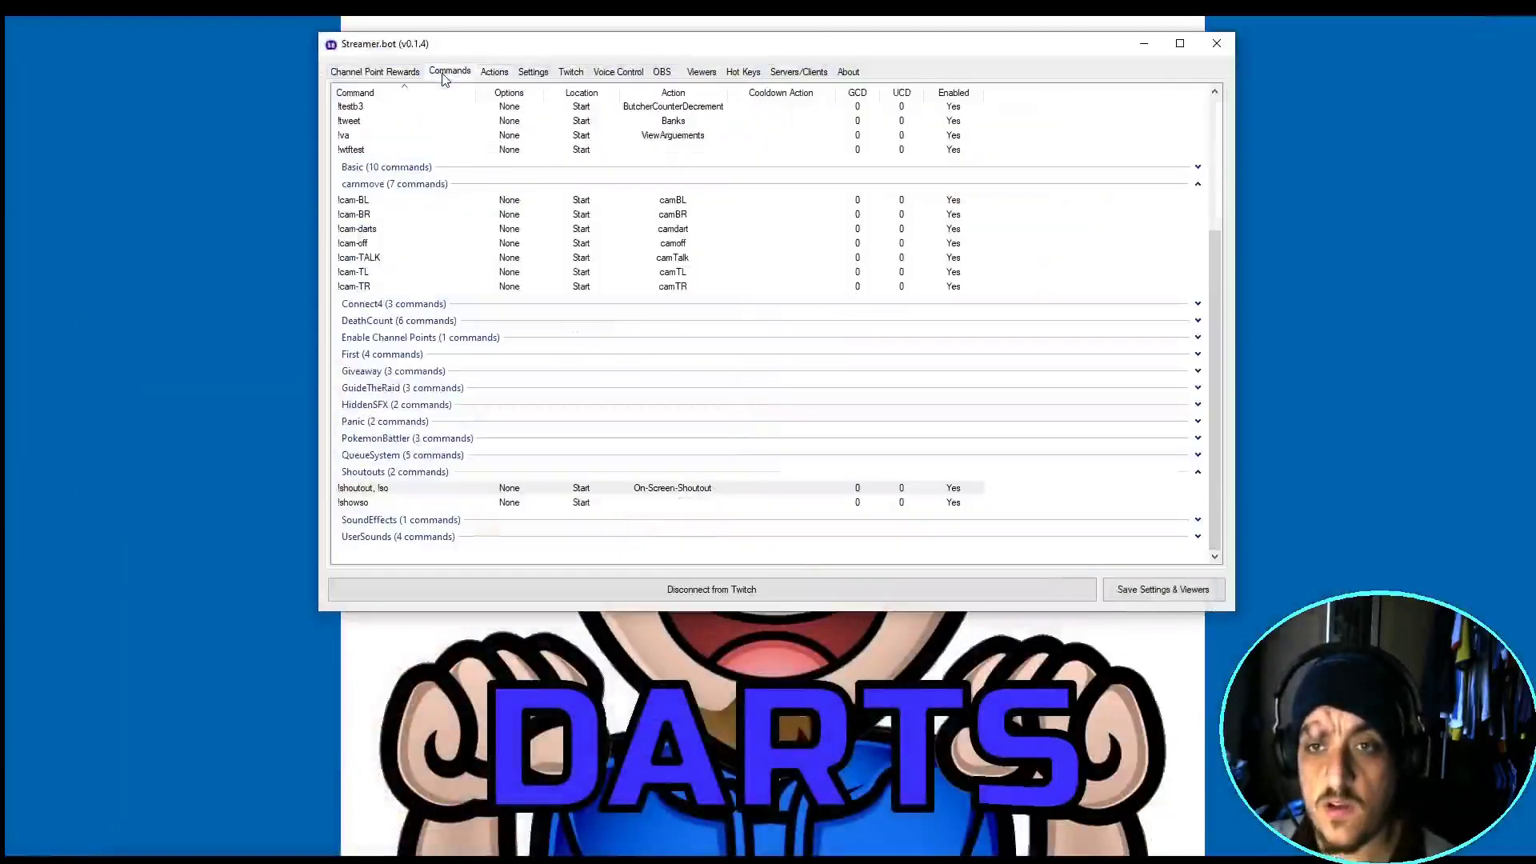
pyautogui.doubleClick(369, 490)
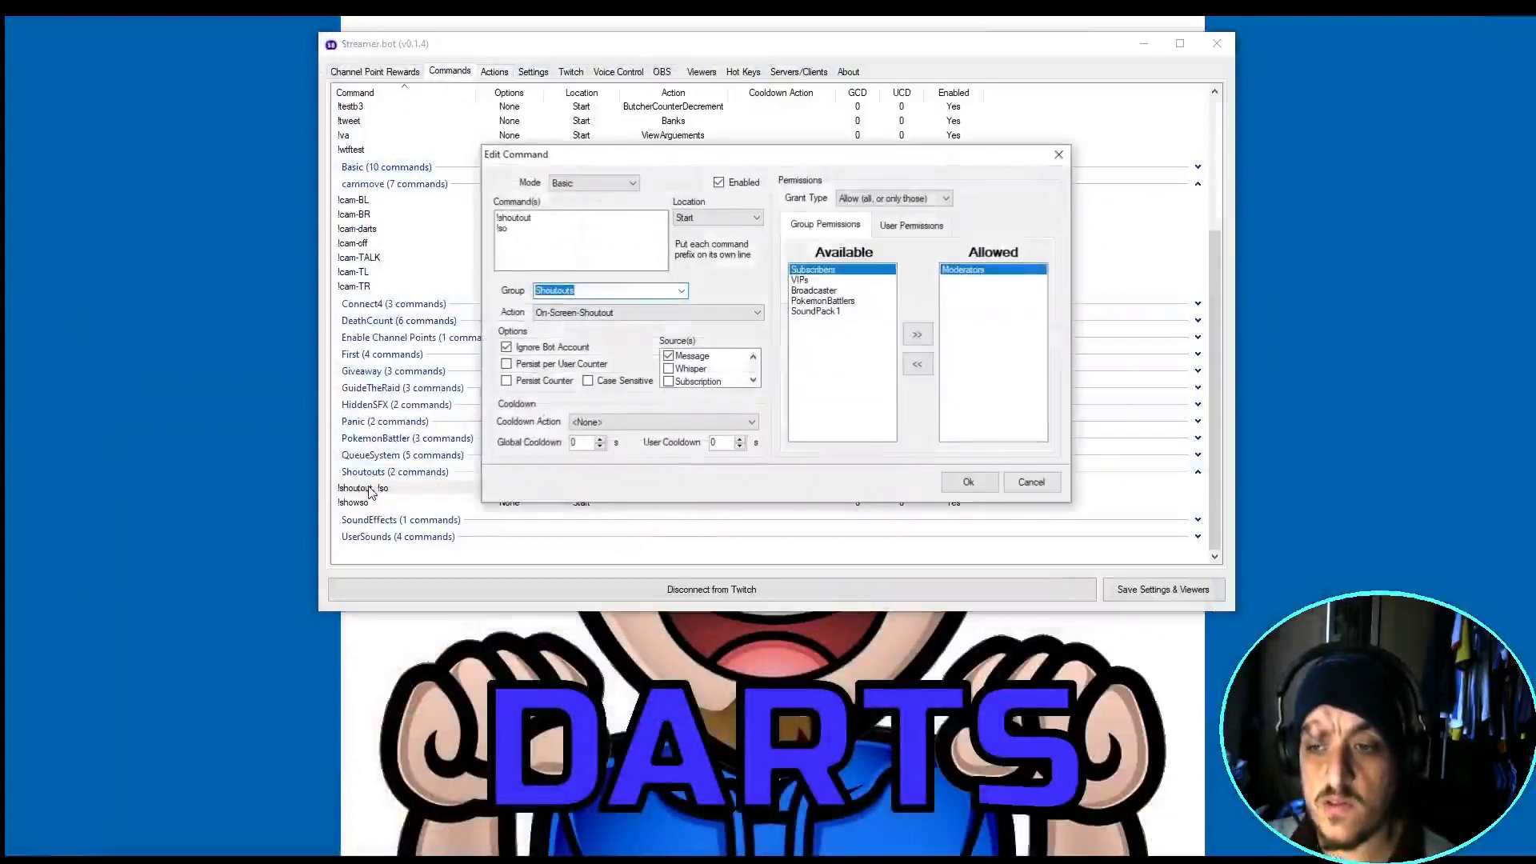
pyautogui.moveTo(534, 218); pyautogui.dragTo(476, 212)
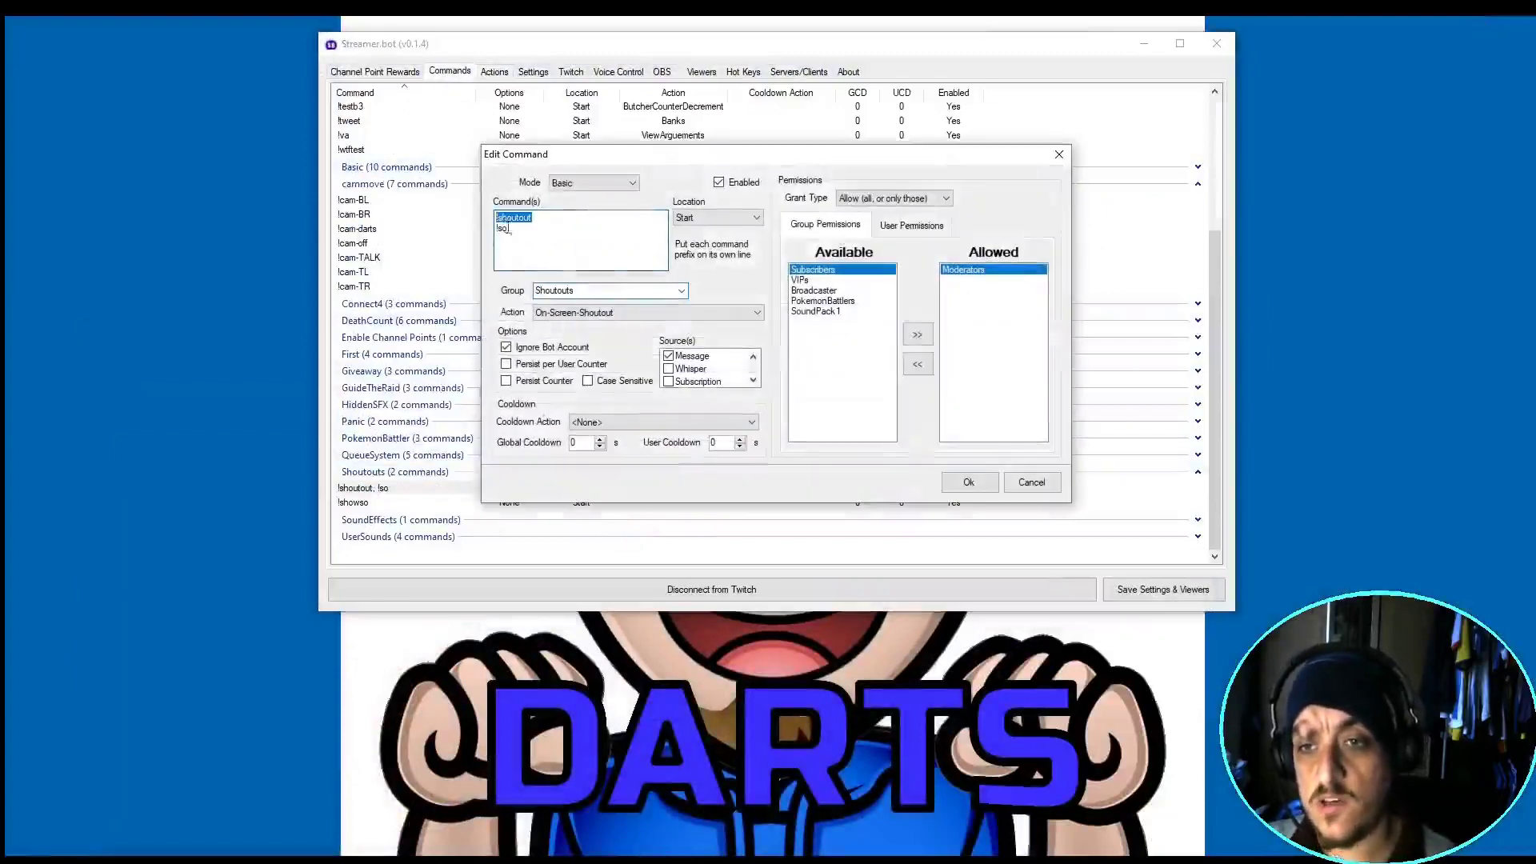
pyautogui.click(516, 232)
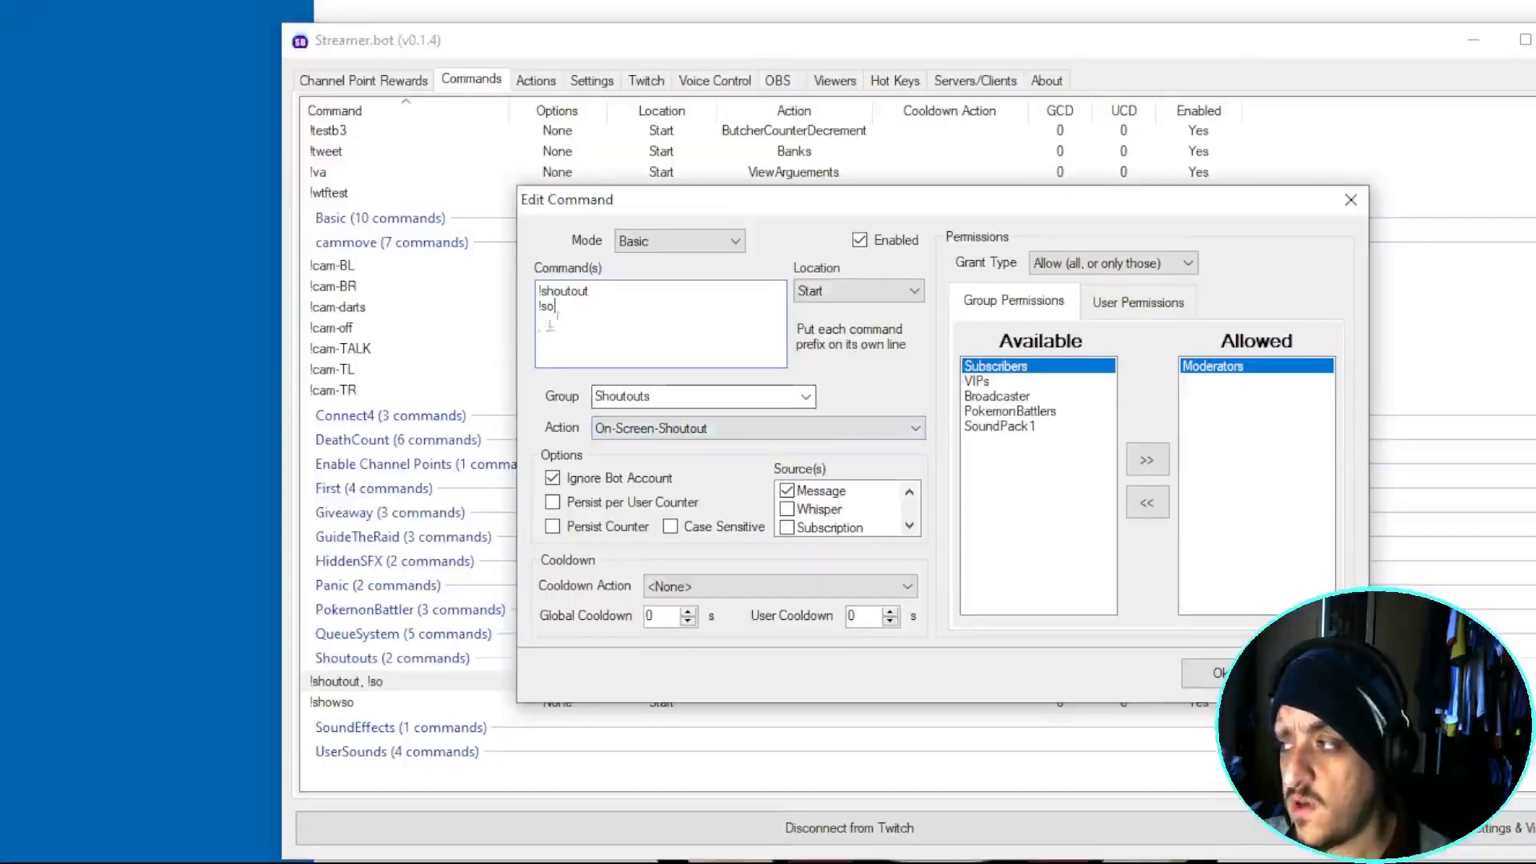
pyautogui.moveTo(553, 301); pyautogui.dragTo(500, 273)
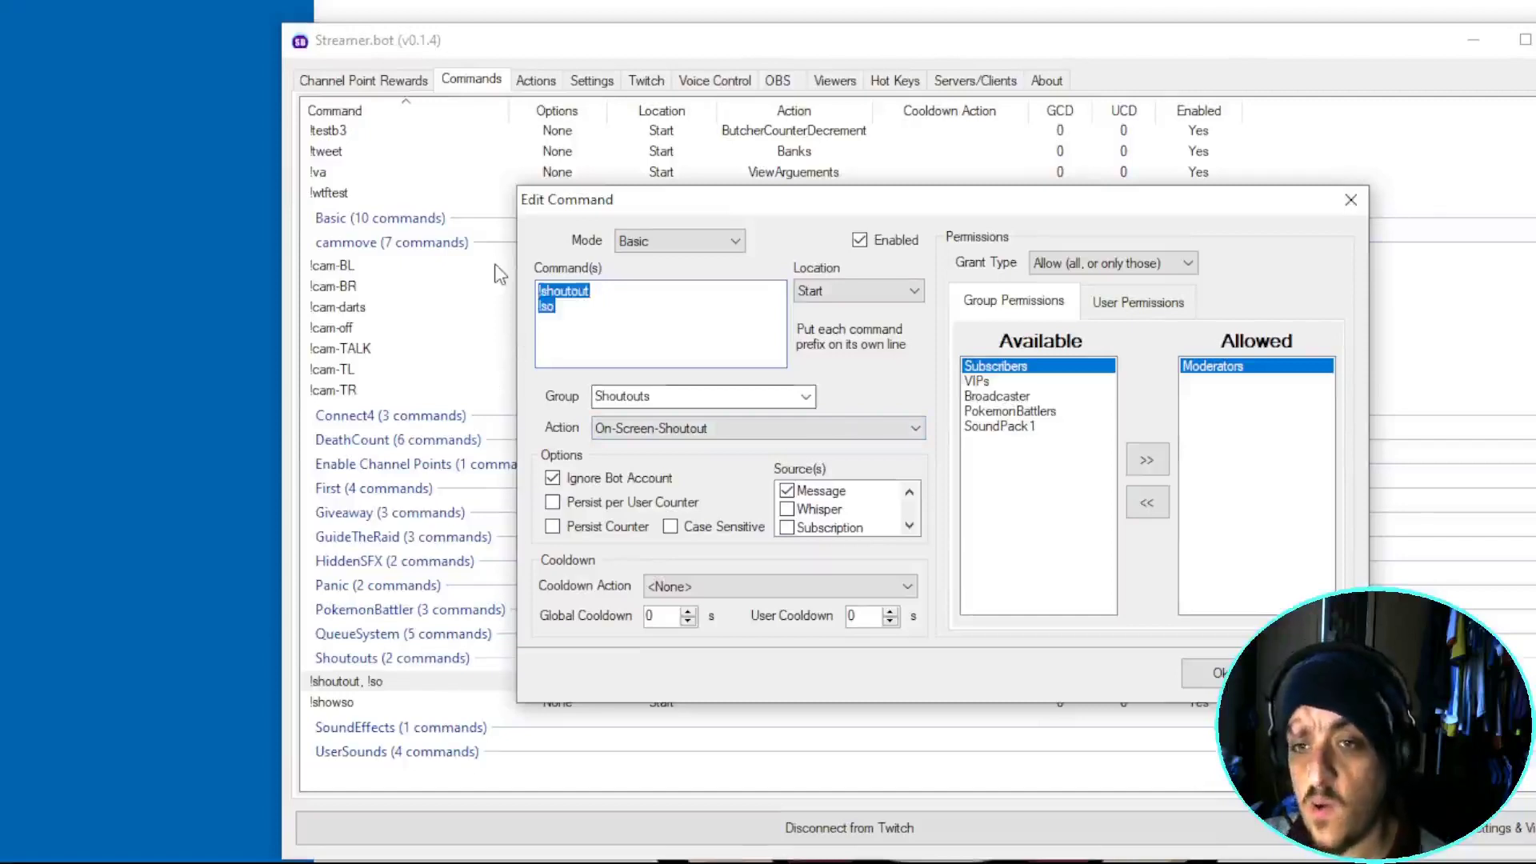
pyautogui.click(563, 311)
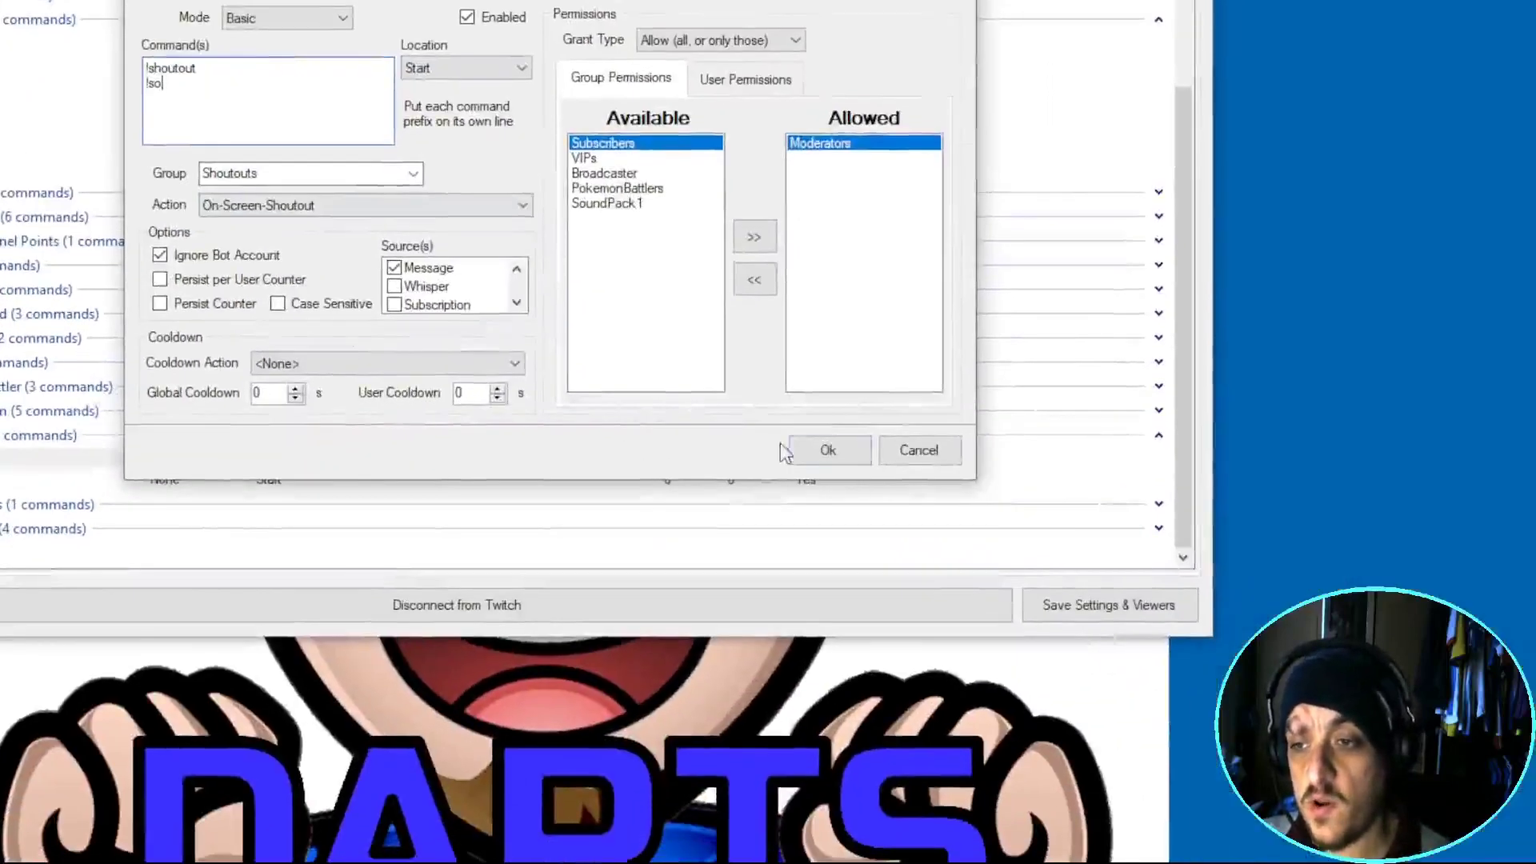
pyautogui.click(814, 446)
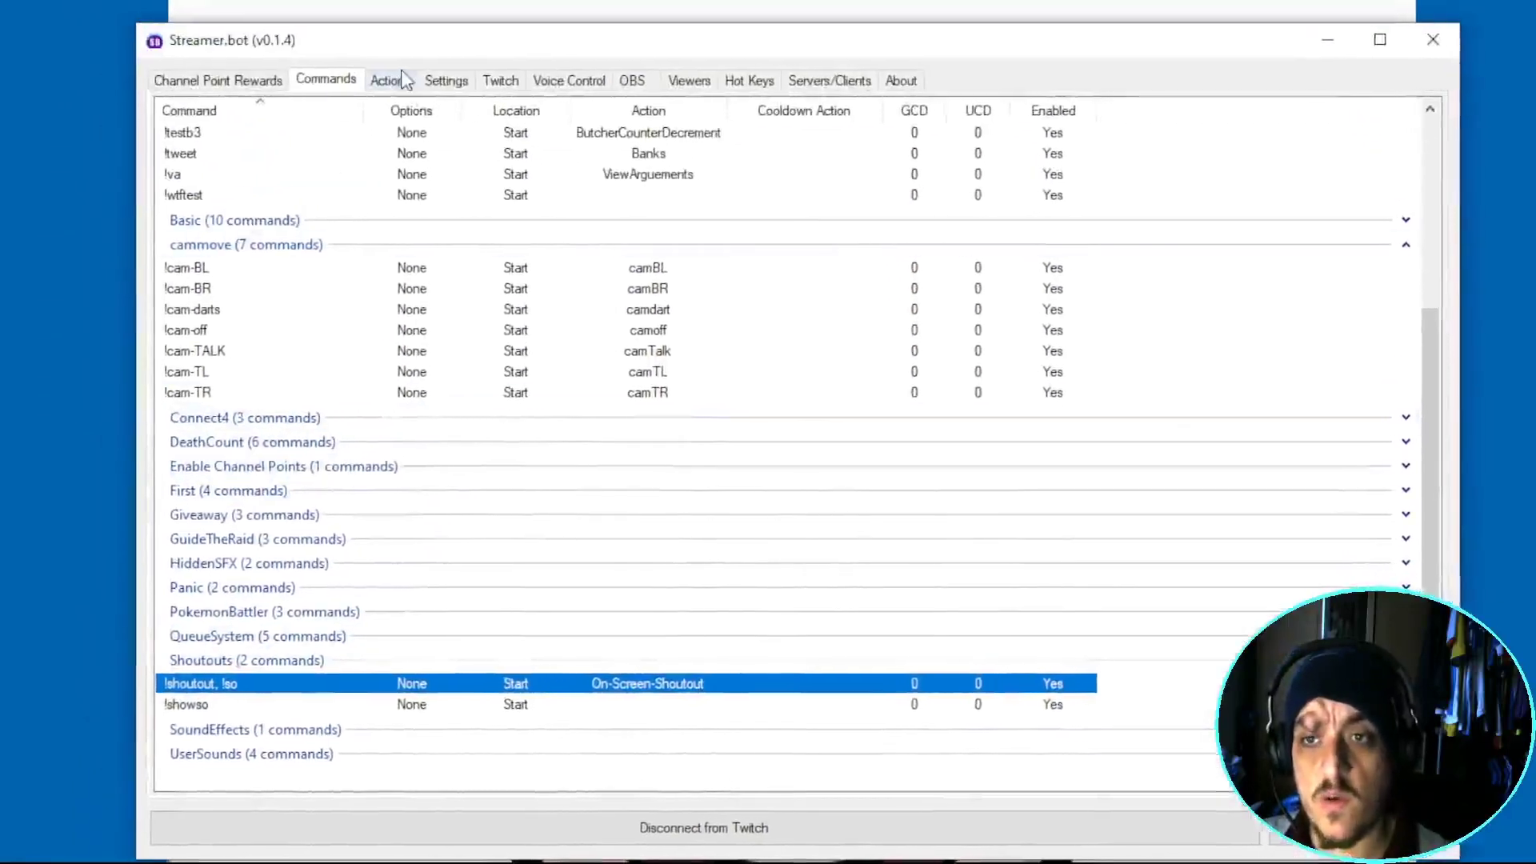
# Step: In Settings > General, make the Shoutouts action queue blocking and save it
pyautogui.click(397, 76)
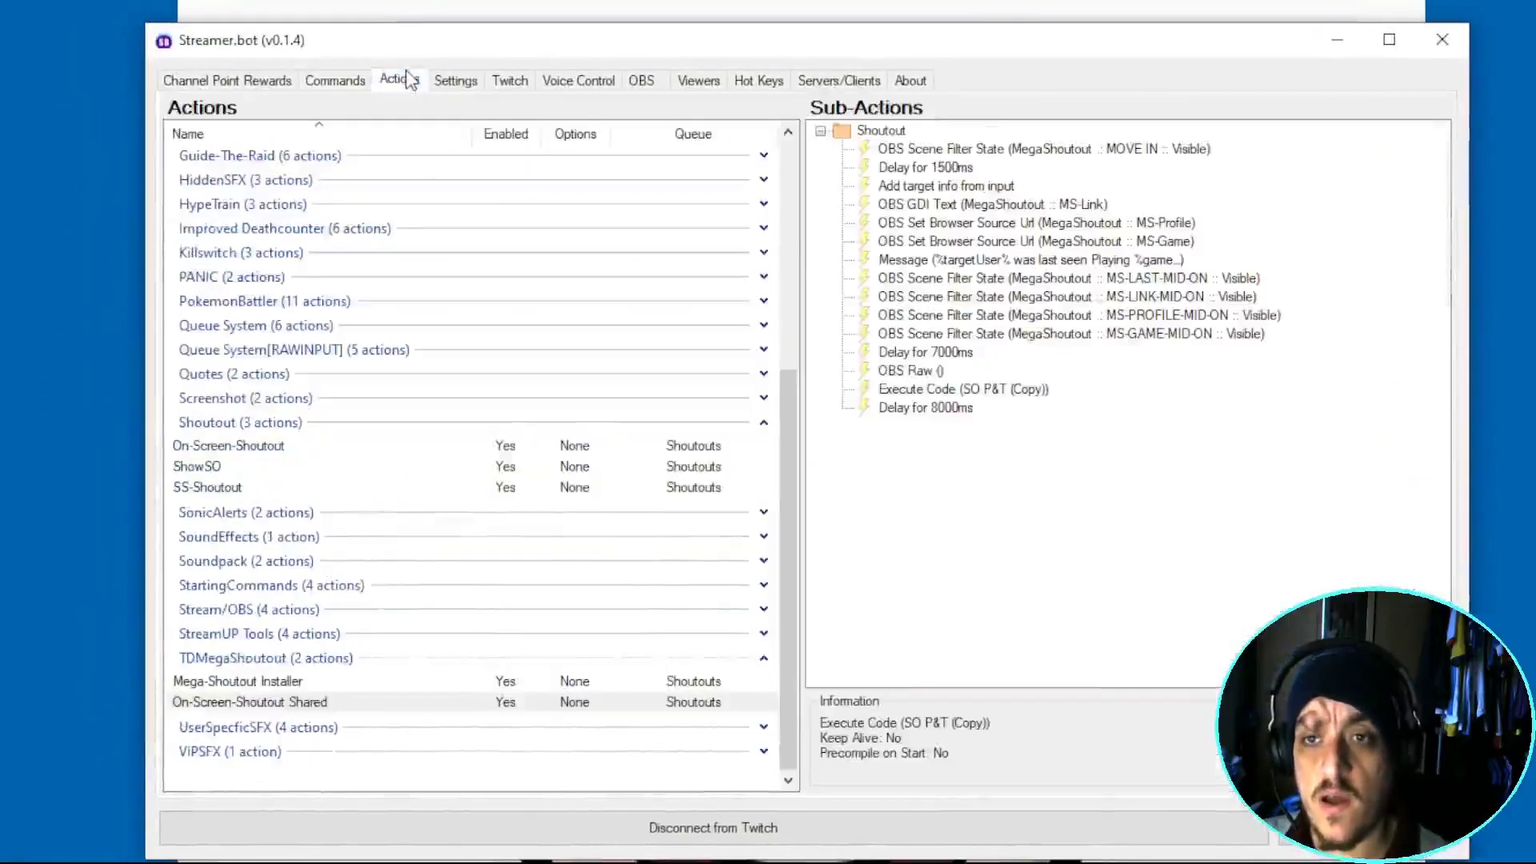
pyautogui.click(455, 82)
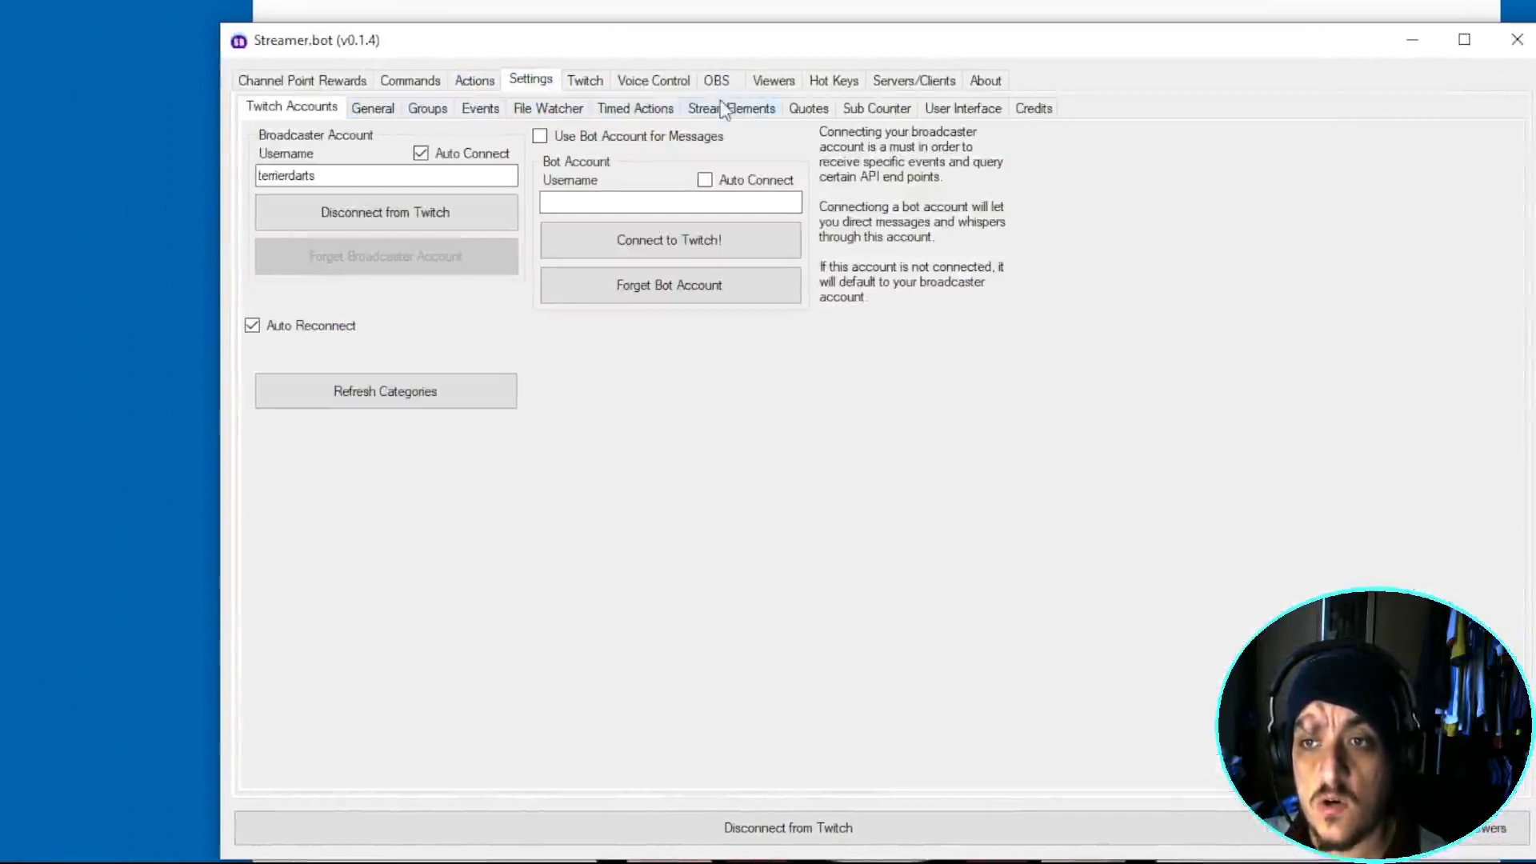
pyautogui.click(372, 108)
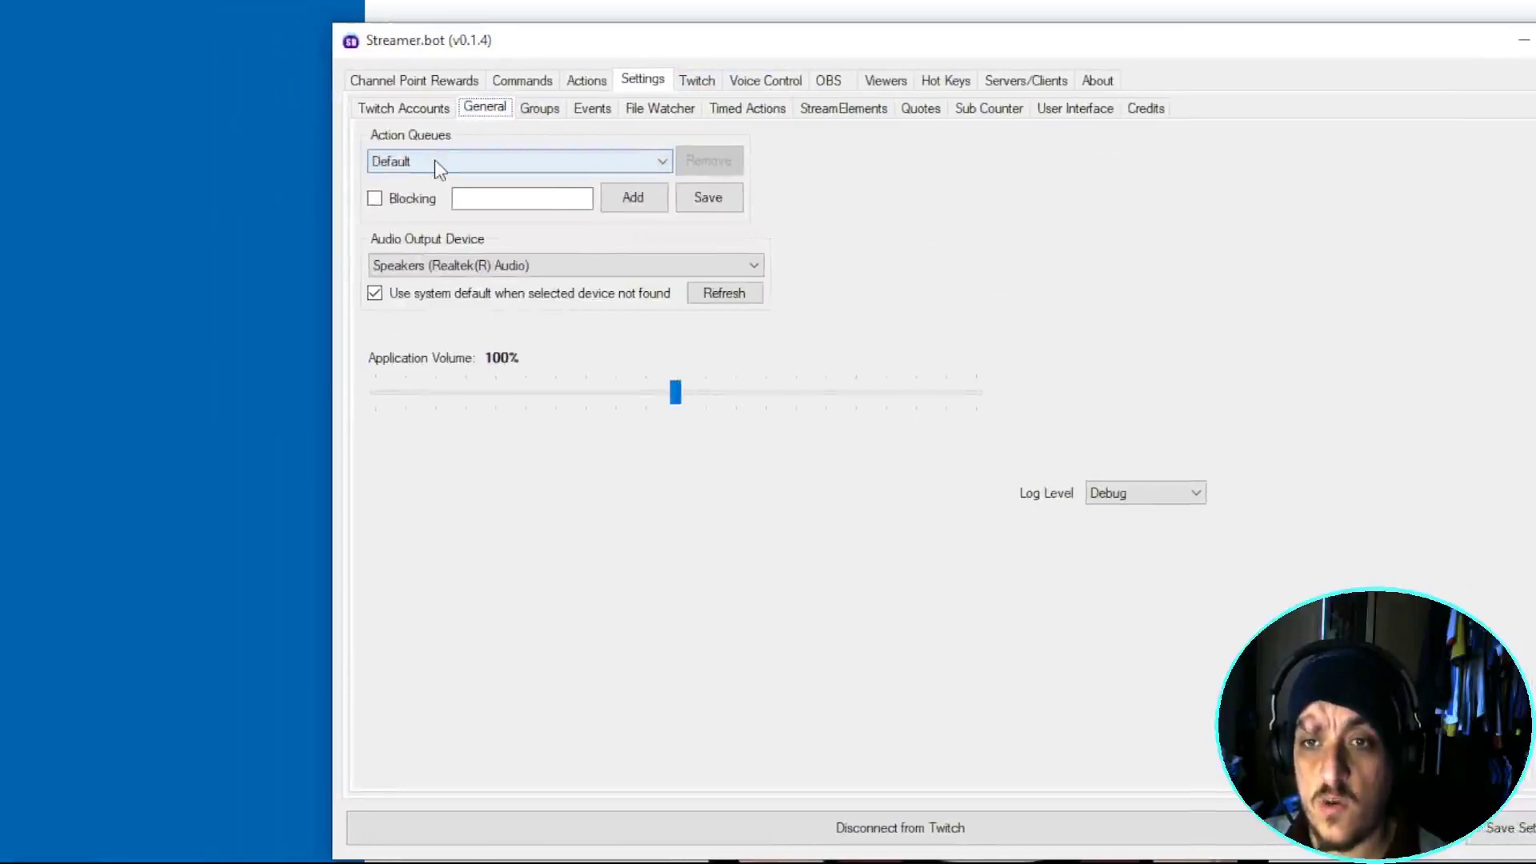
pyautogui.click(434, 161)
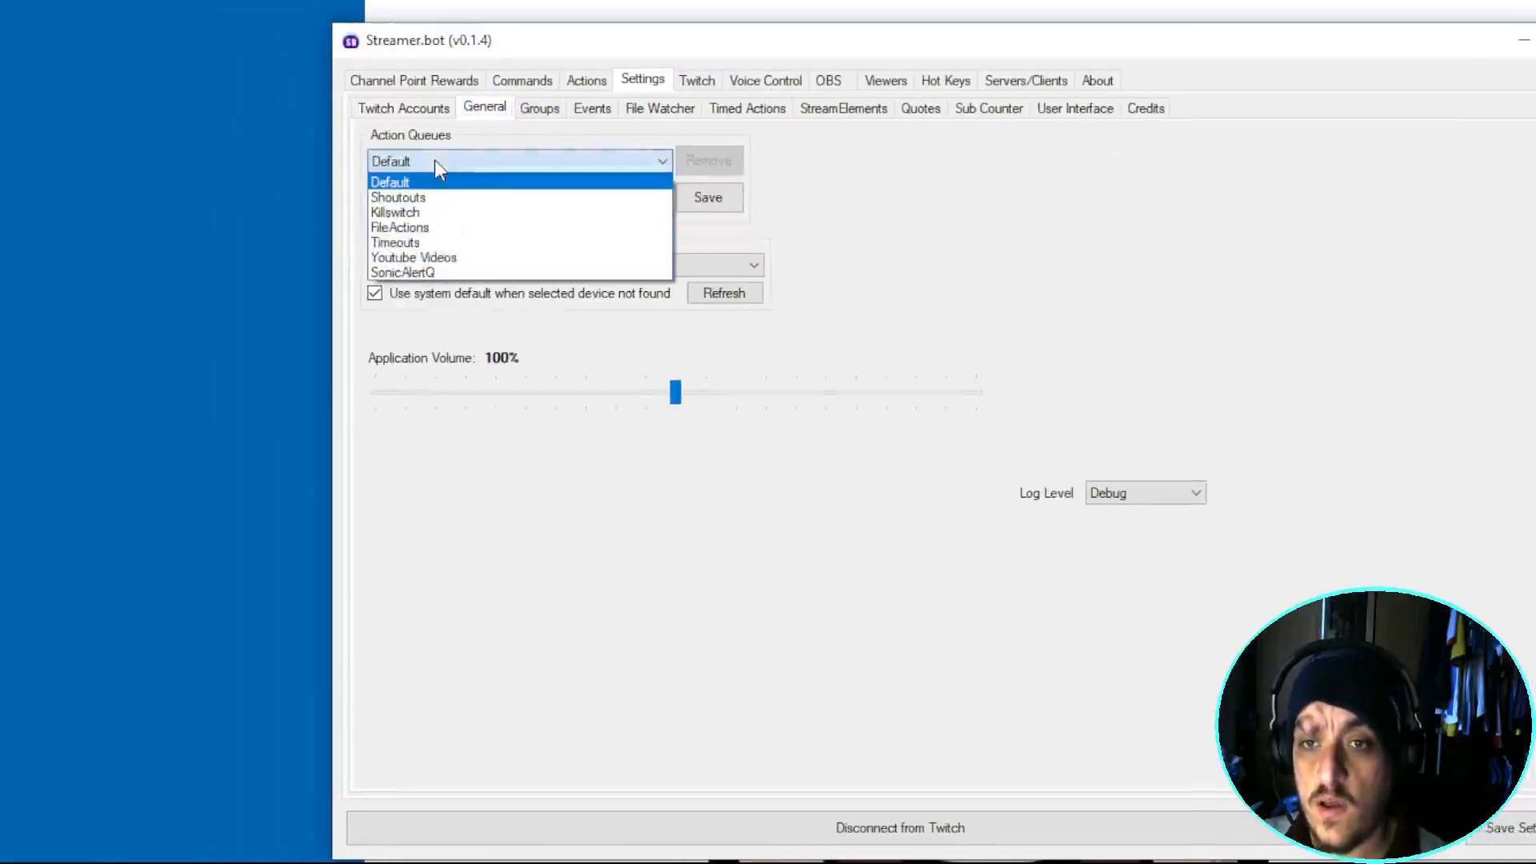
pyautogui.click(435, 198)
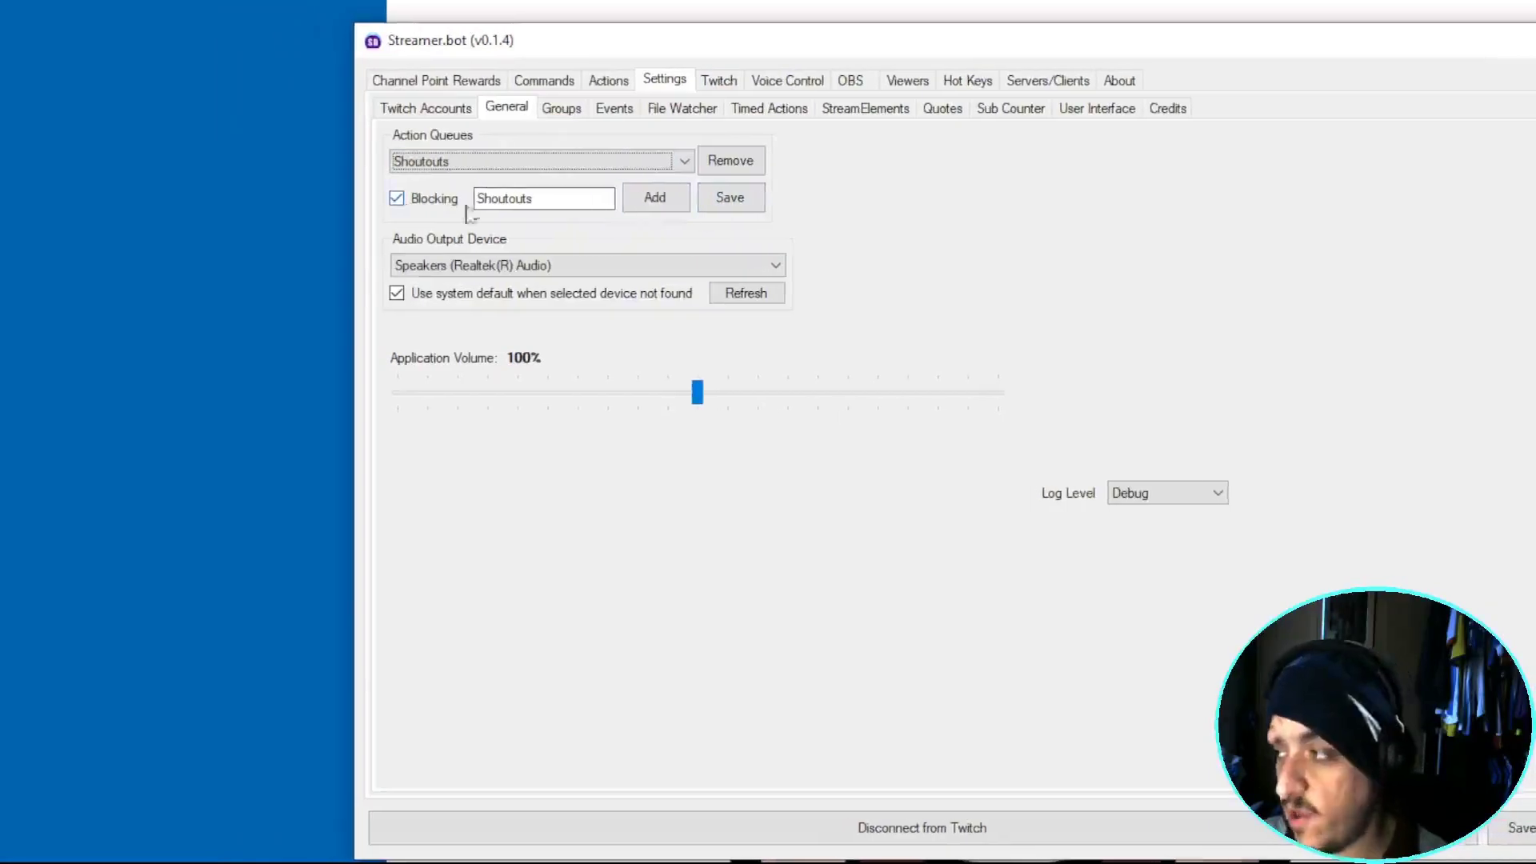
pyautogui.click(739, 207)
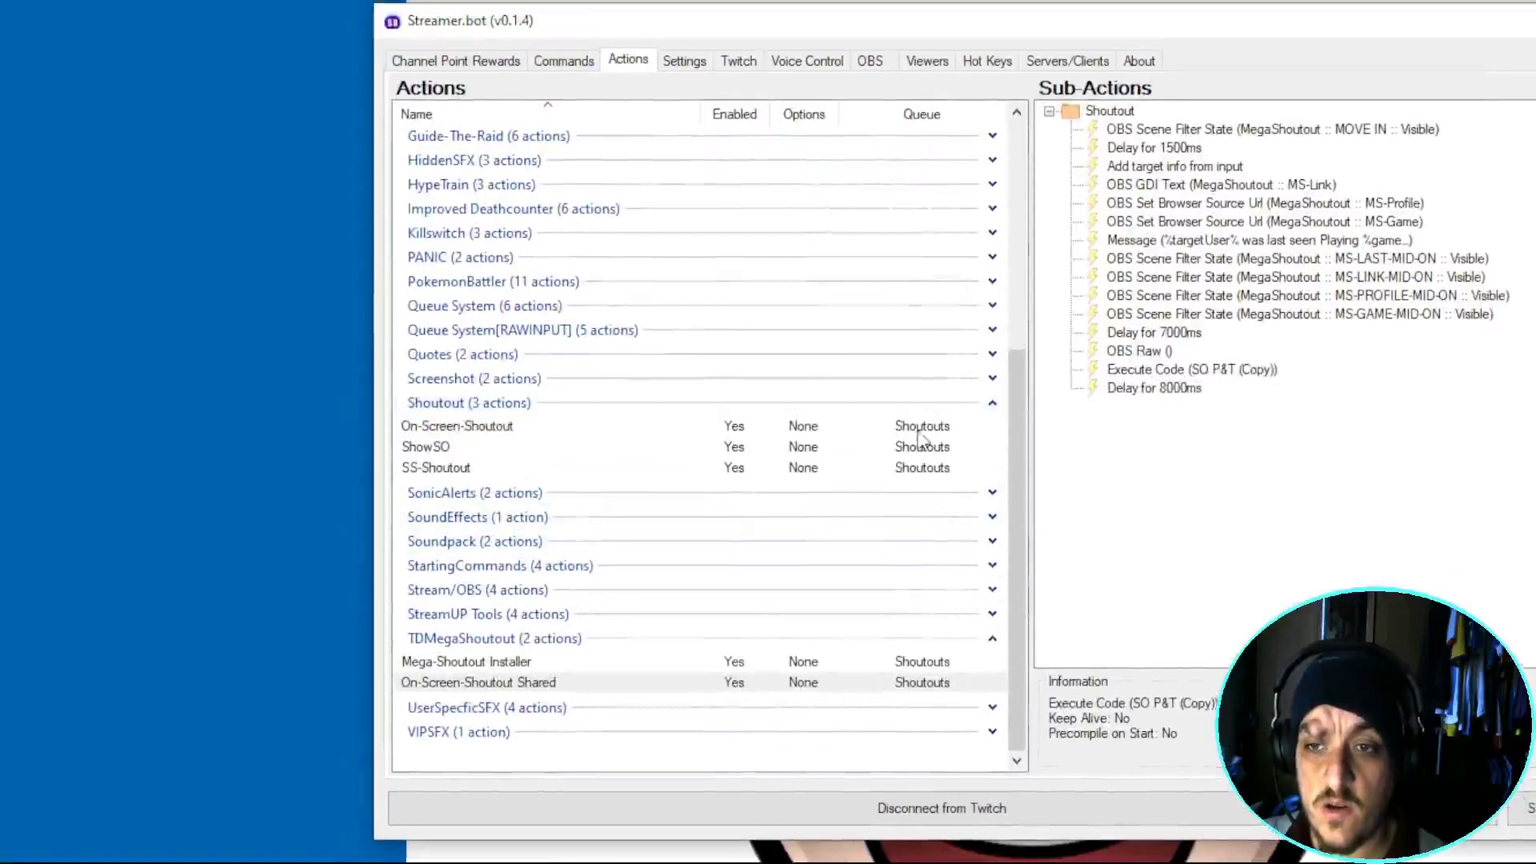
# Step: Verify the On-Screen-Shoutout and SS-Shoutout actions are assigned to the Shoutouts queue
pyautogui.click(919, 432)
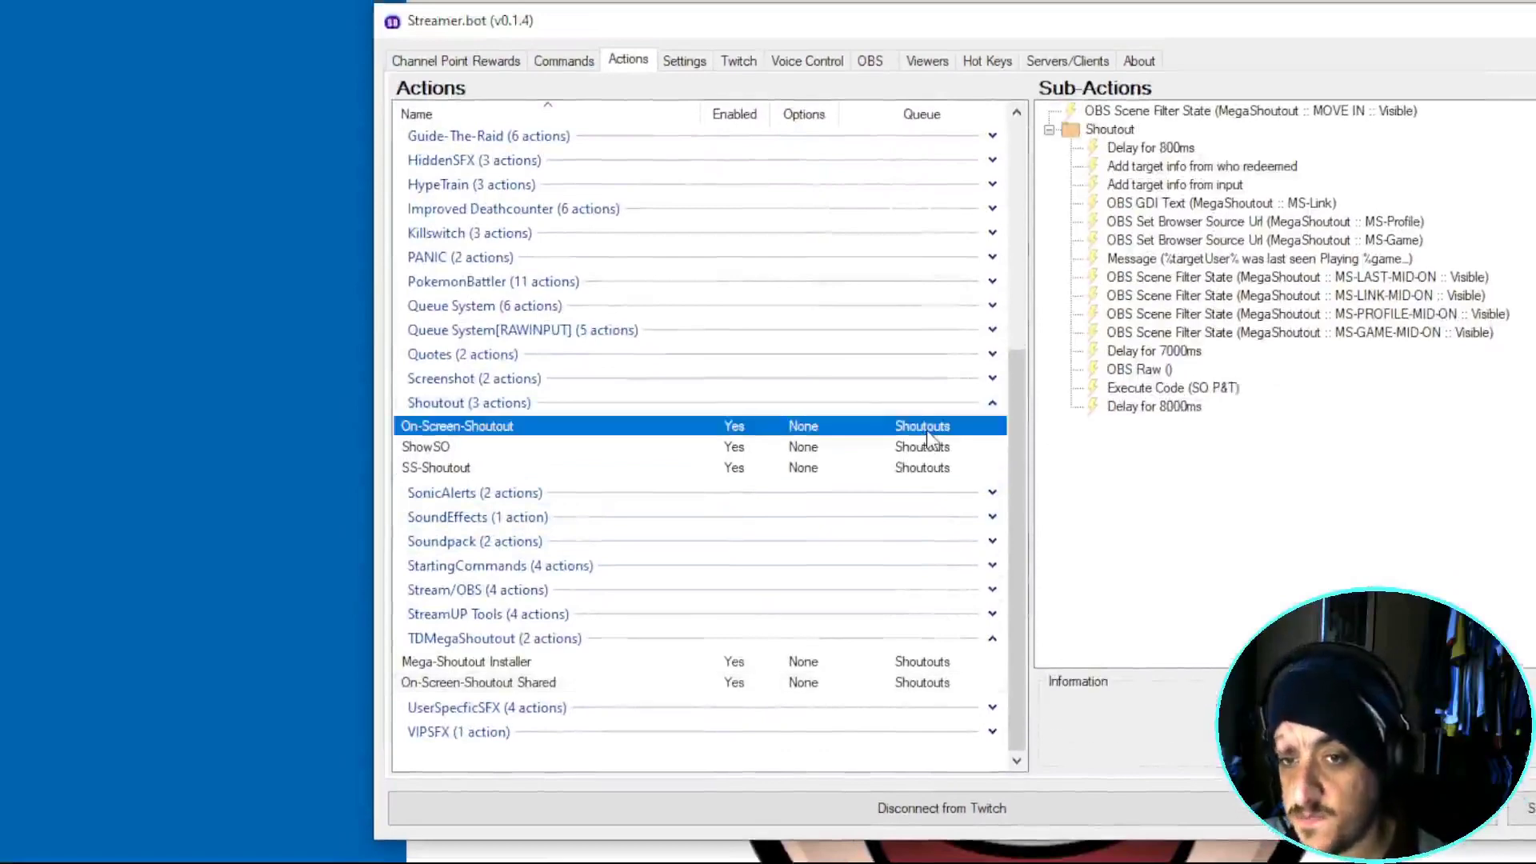
pyautogui.click(914, 469)
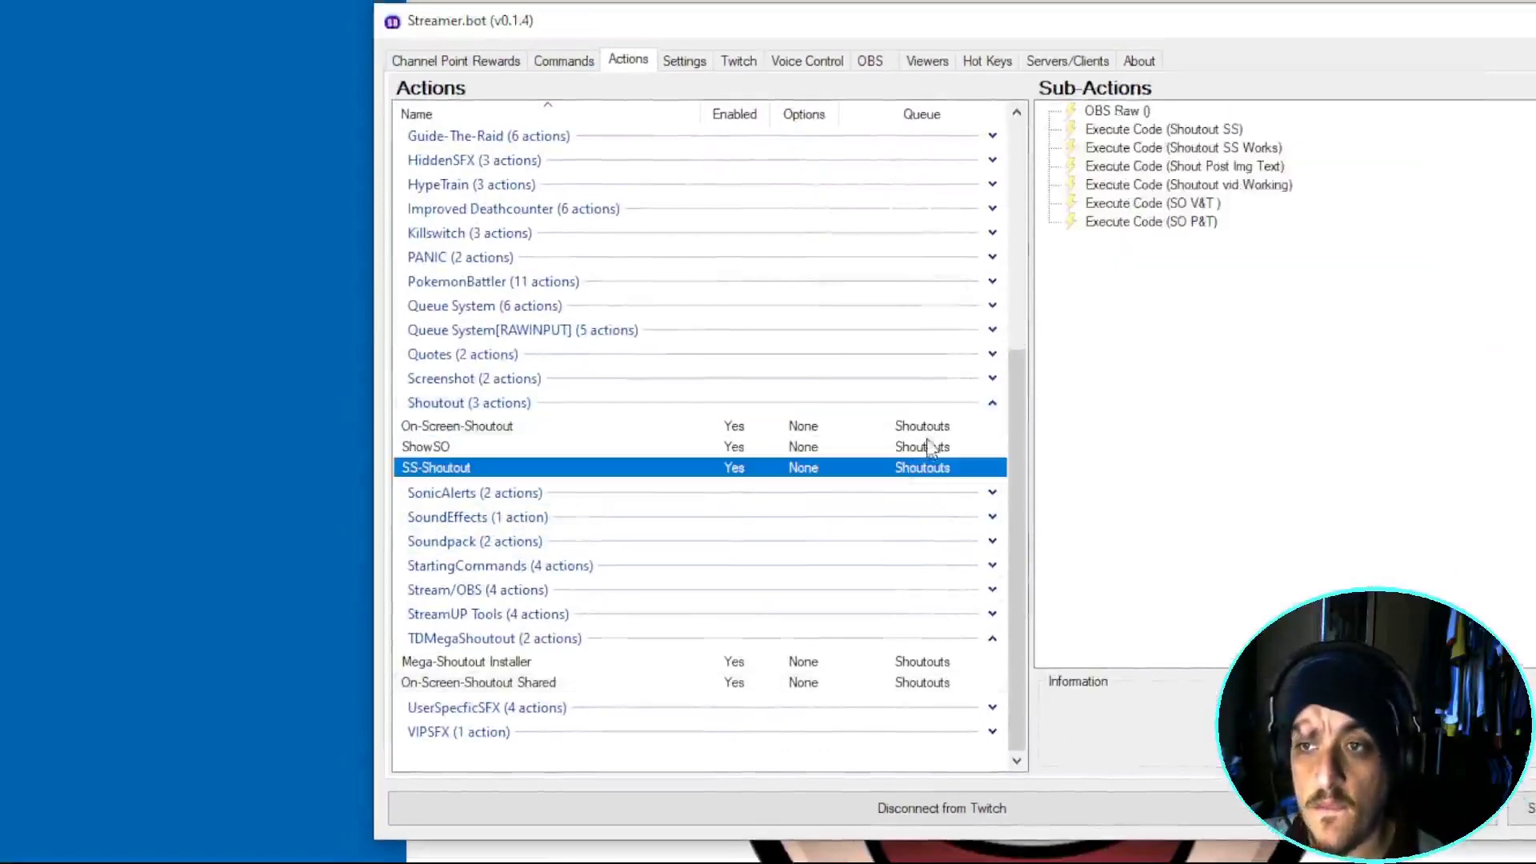
pyautogui.click(928, 432)
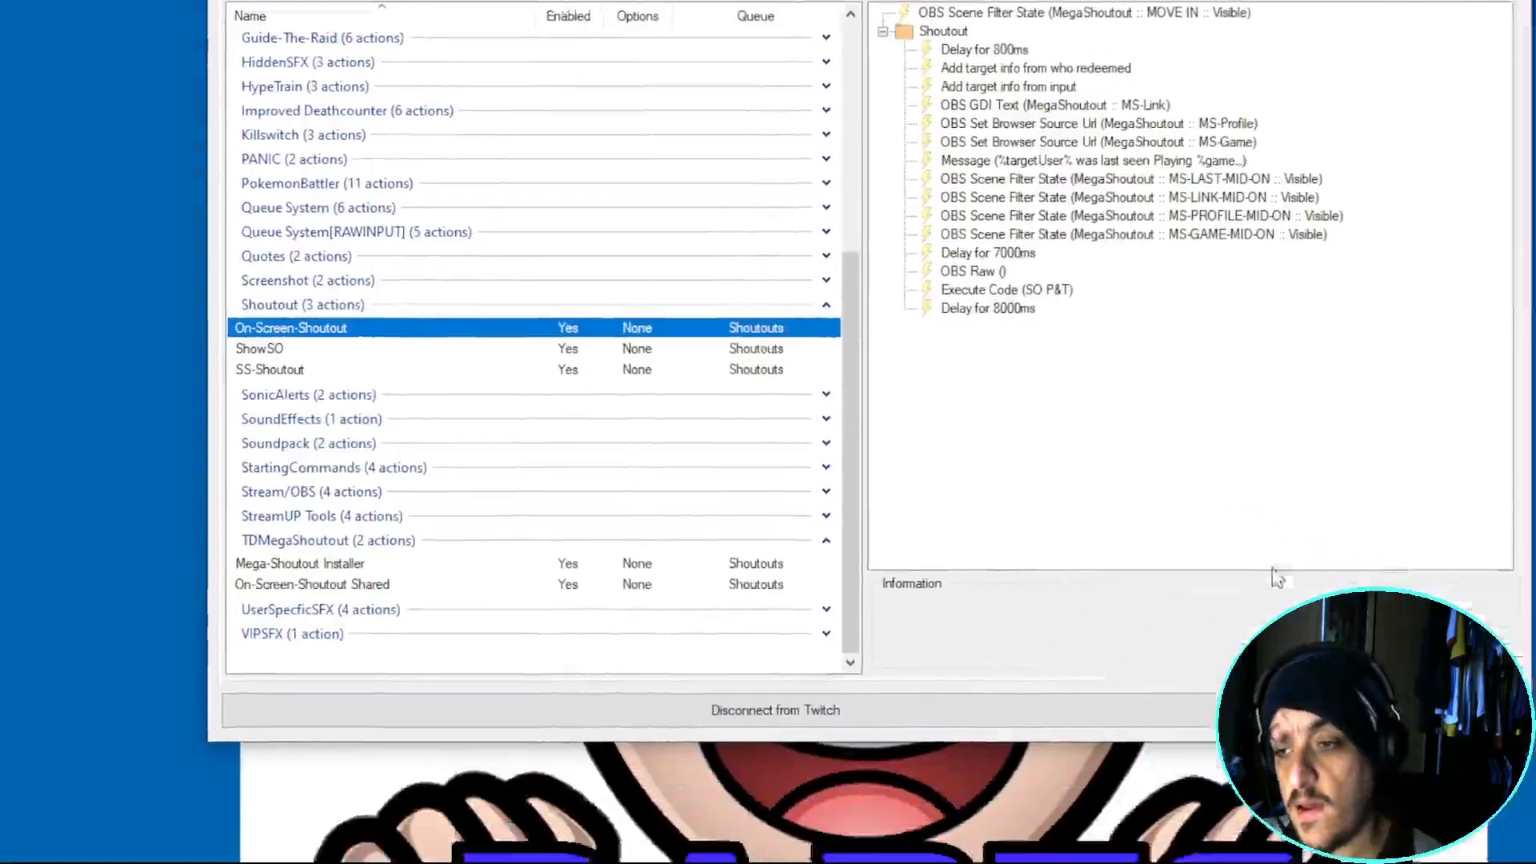